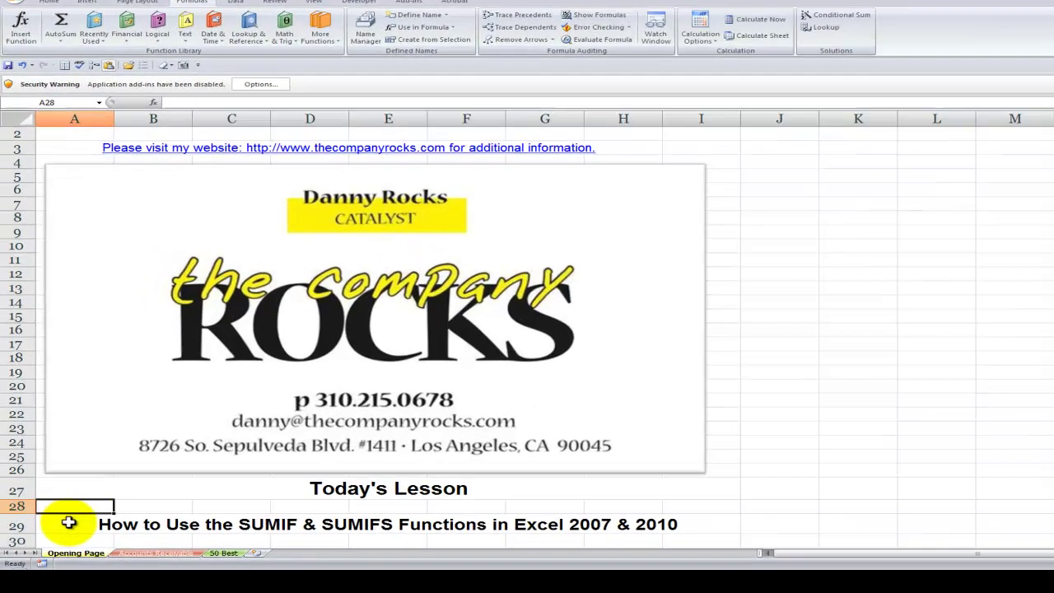
# Go to the Accounts Receivable Status Report sheet and inspect the Today date formula in B3.
pyautogui.click(53, 503)
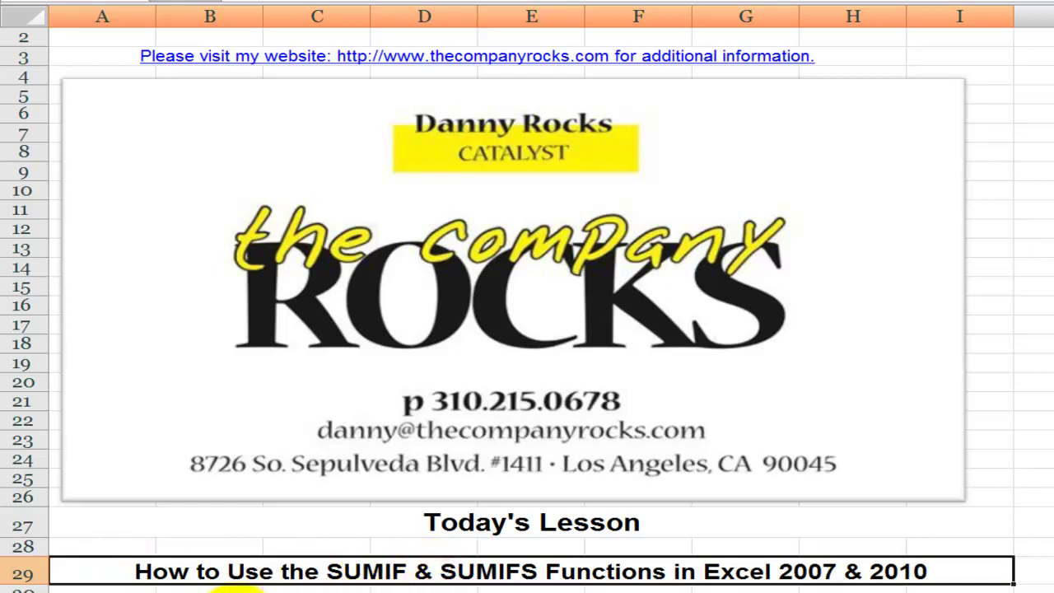
pyautogui.click(235, 589)
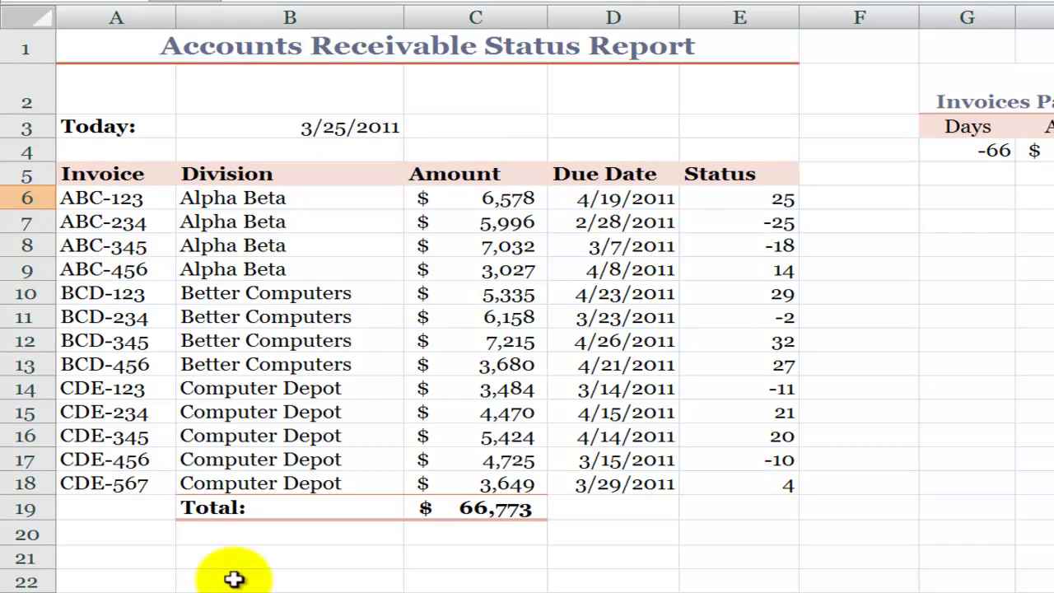
pyautogui.click(227, 55)
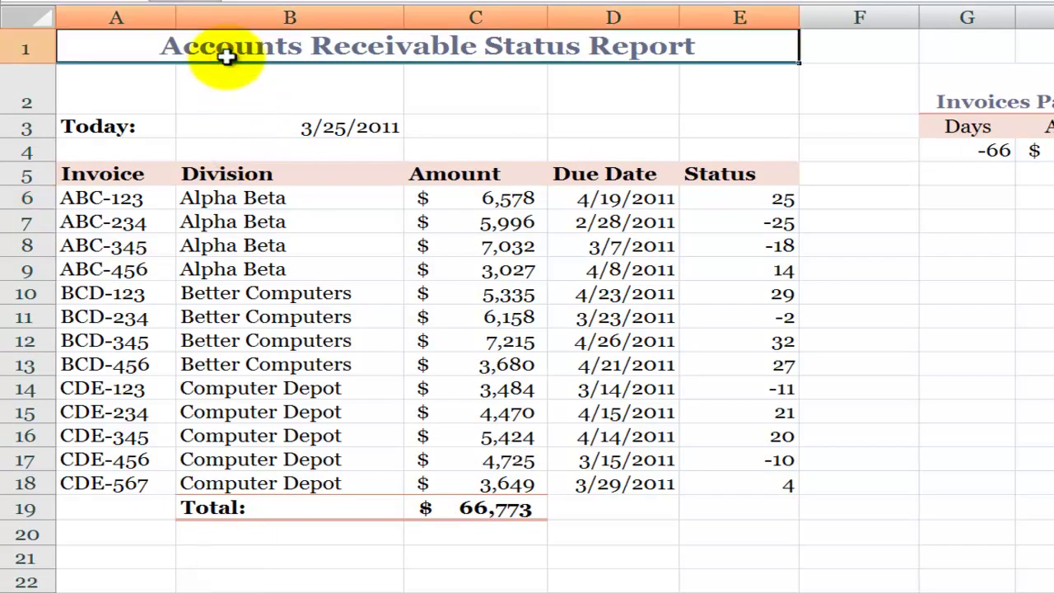
pyautogui.click(233, 128)
pyautogui.doubleClick(233, 128)
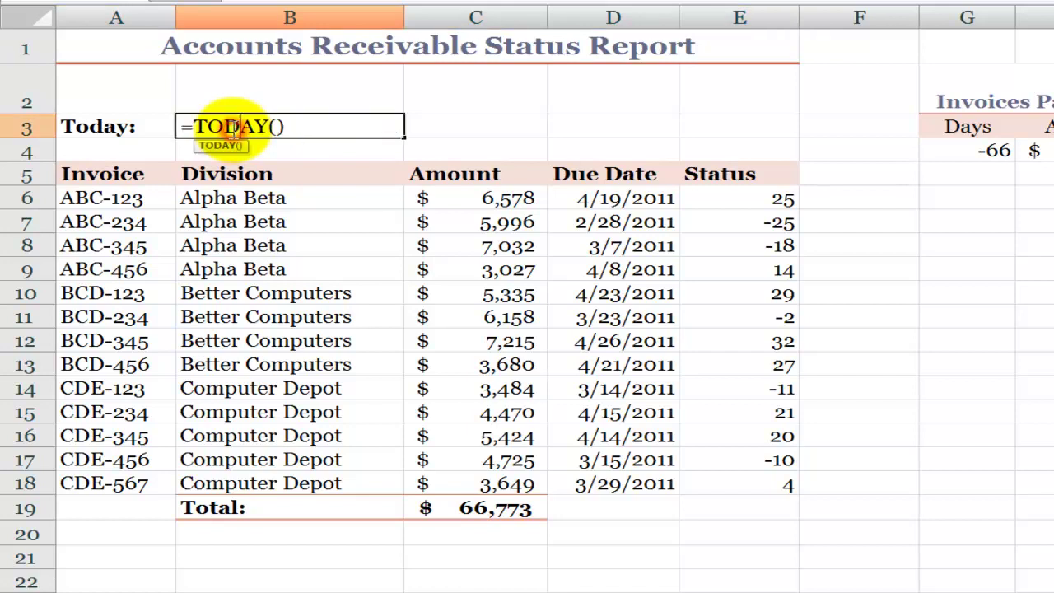
pyautogui.press('Escape')
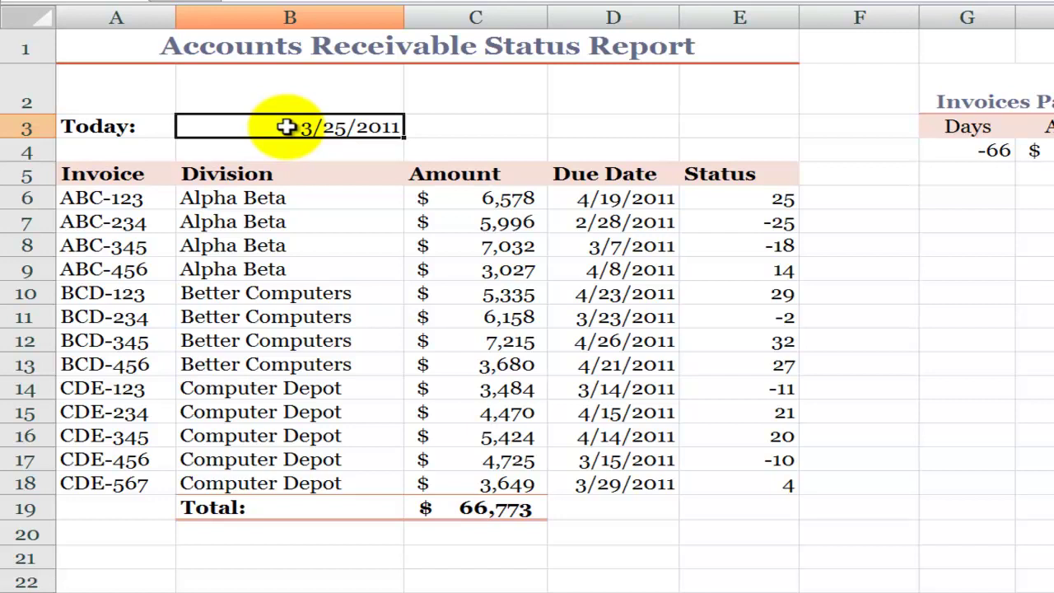
# Inspect the E6 Status formula and compare due dates with Today (Status 25 and -25).
pyautogui.click(740, 200)
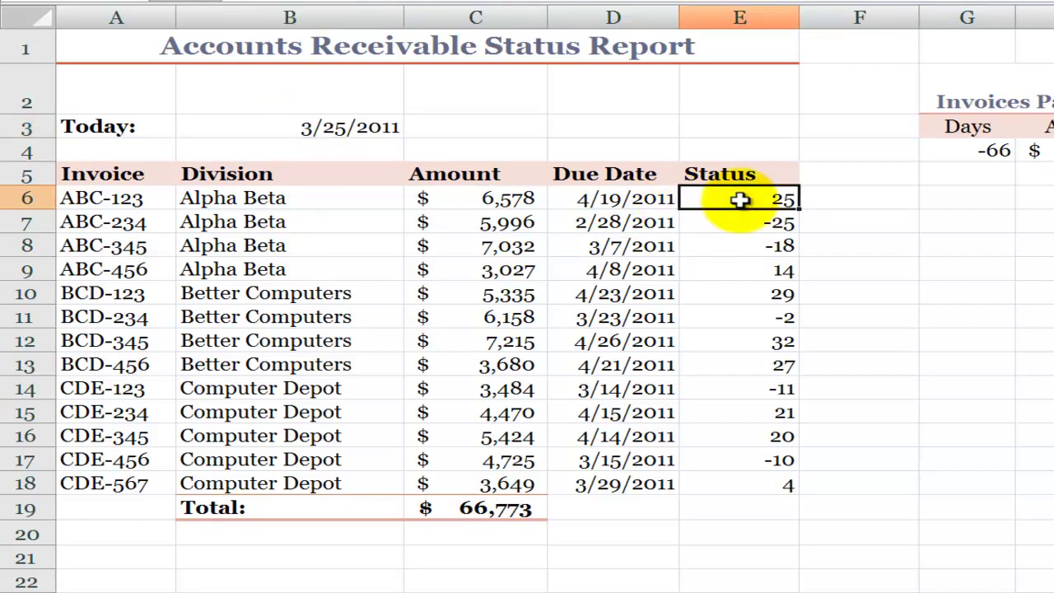
pyautogui.doubleClick(739, 199)
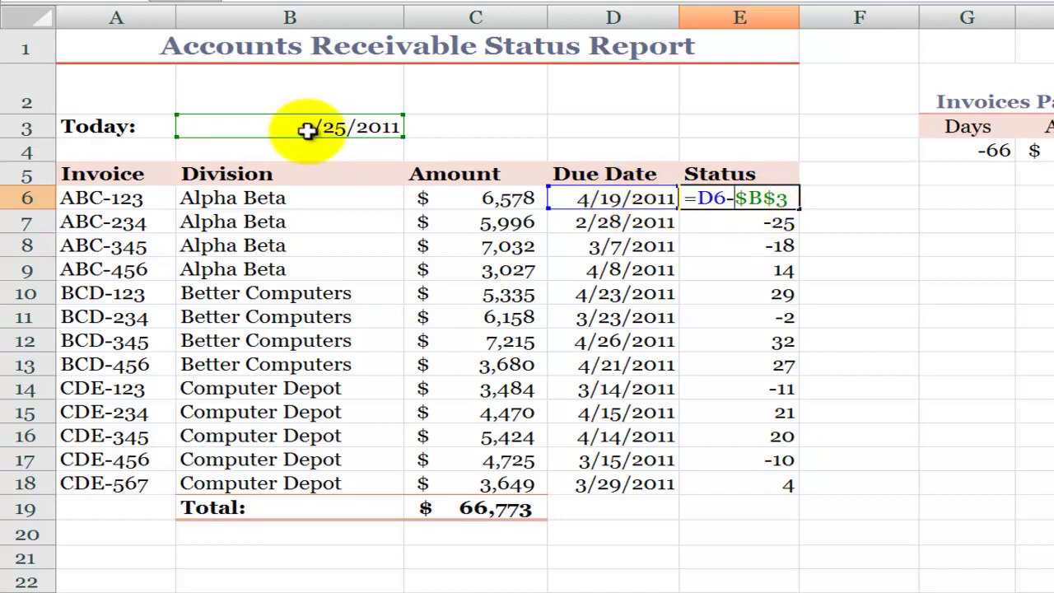
pyautogui.hotkey('ctrl', 'Return')
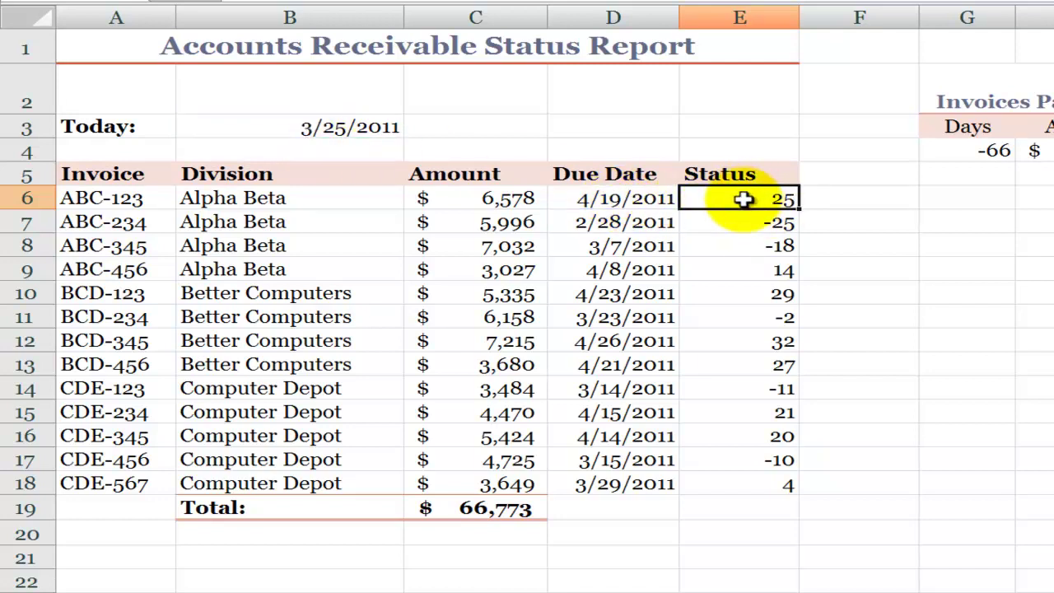
pyautogui.click(630, 199)
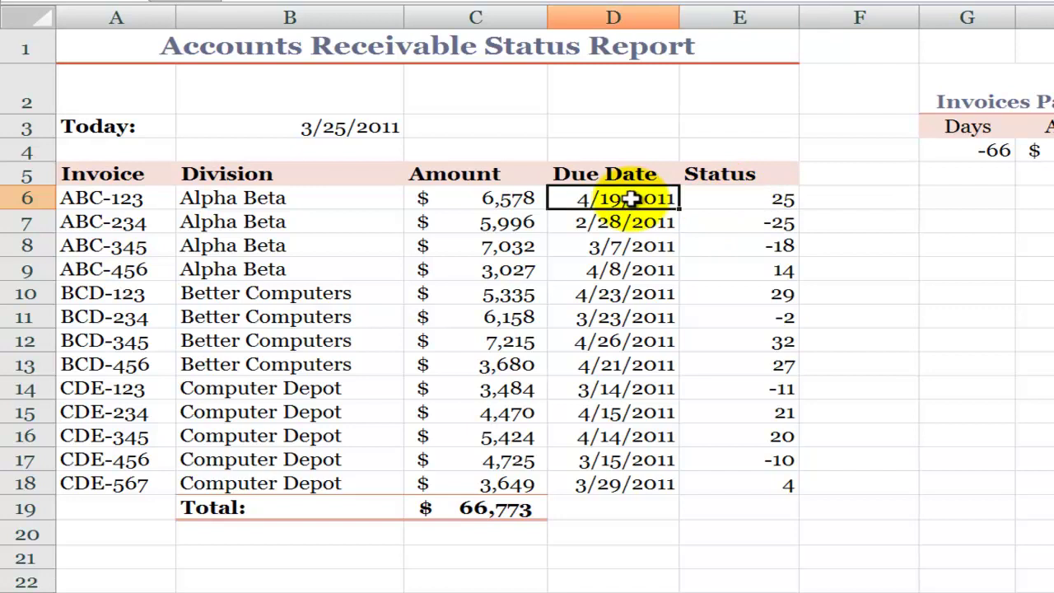
pyautogui.click(360, 128)
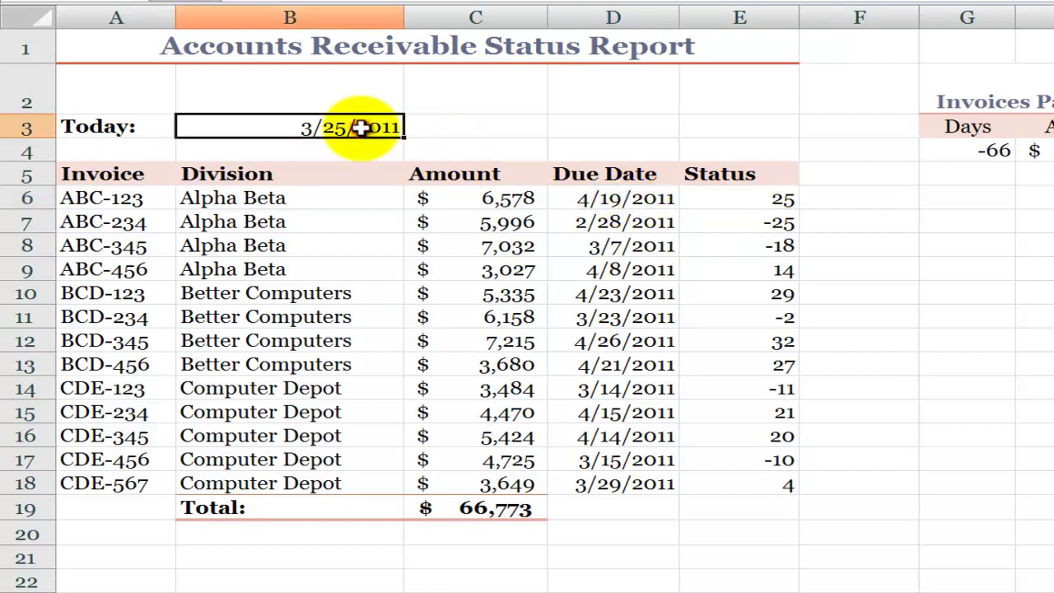
pyautogui.click(646, 199)
pyautogui.click(763, 203)
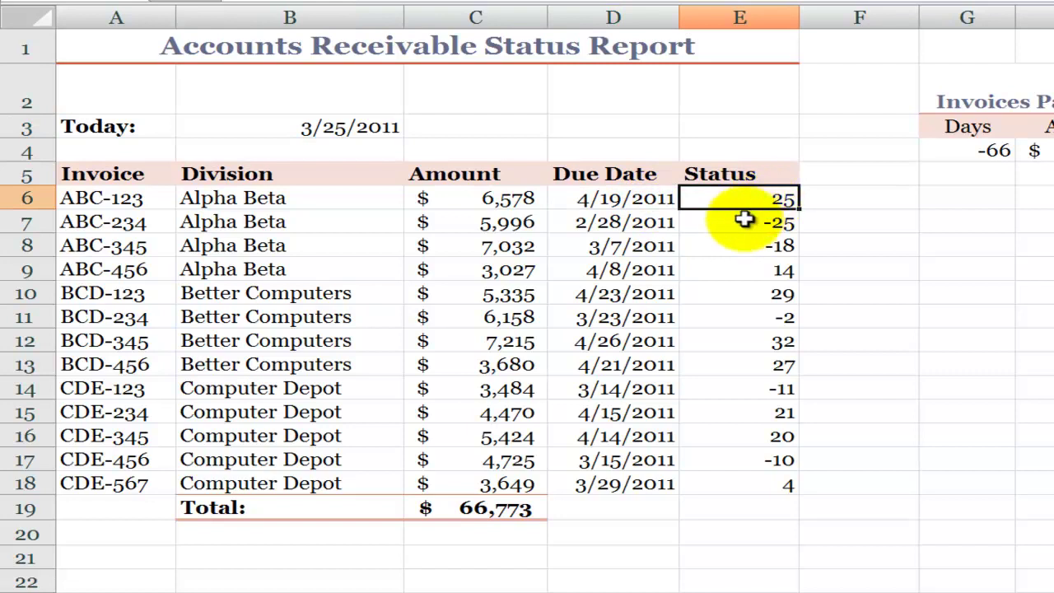
pyautogui.click(744, 219)
pyautogui.click(651, 220)
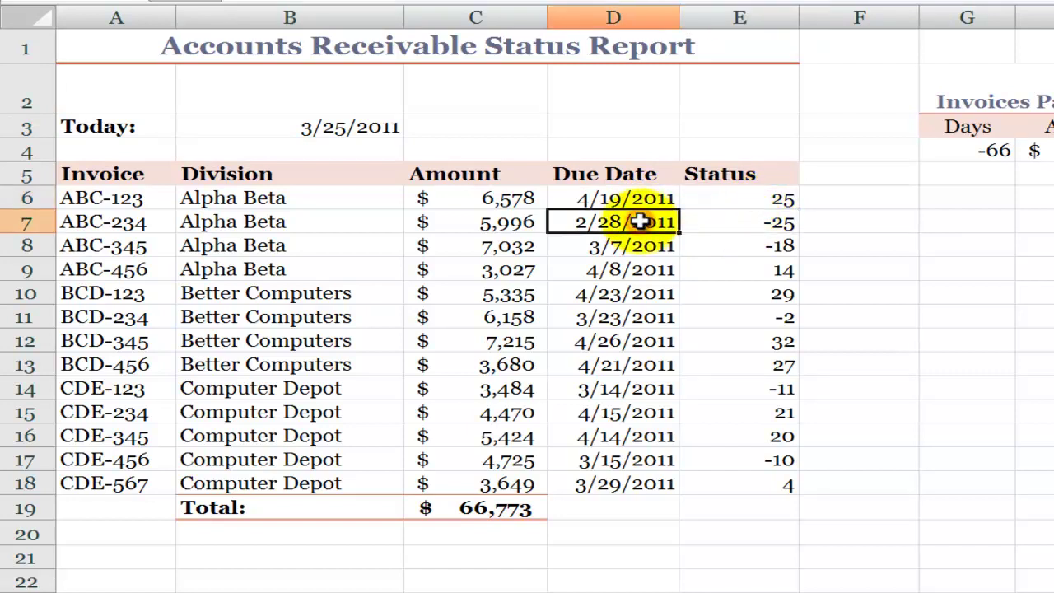
pyautogui.click(367, 129)
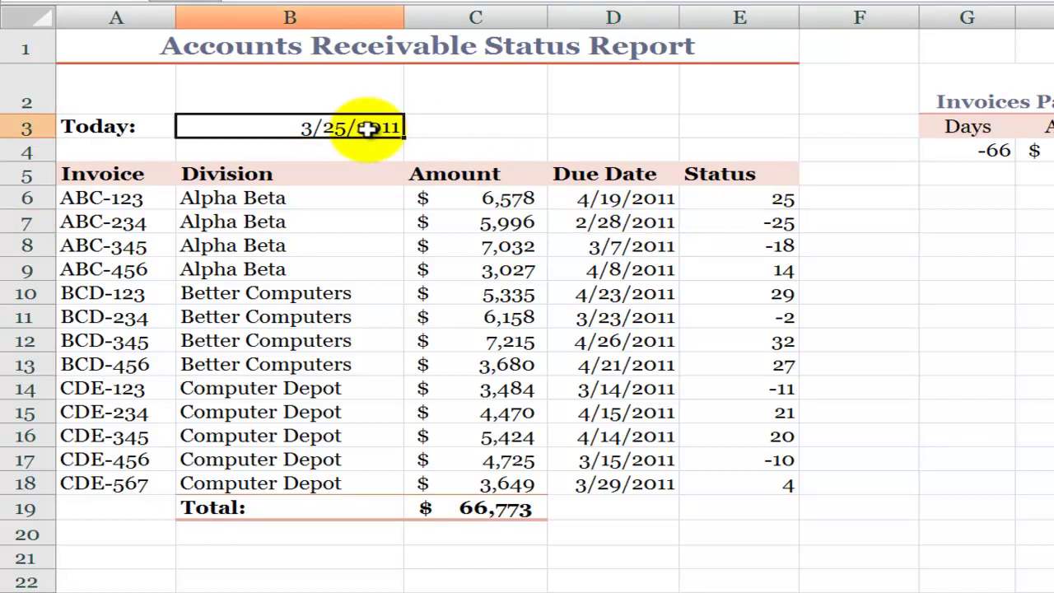
pyautogui.click(747, 222)
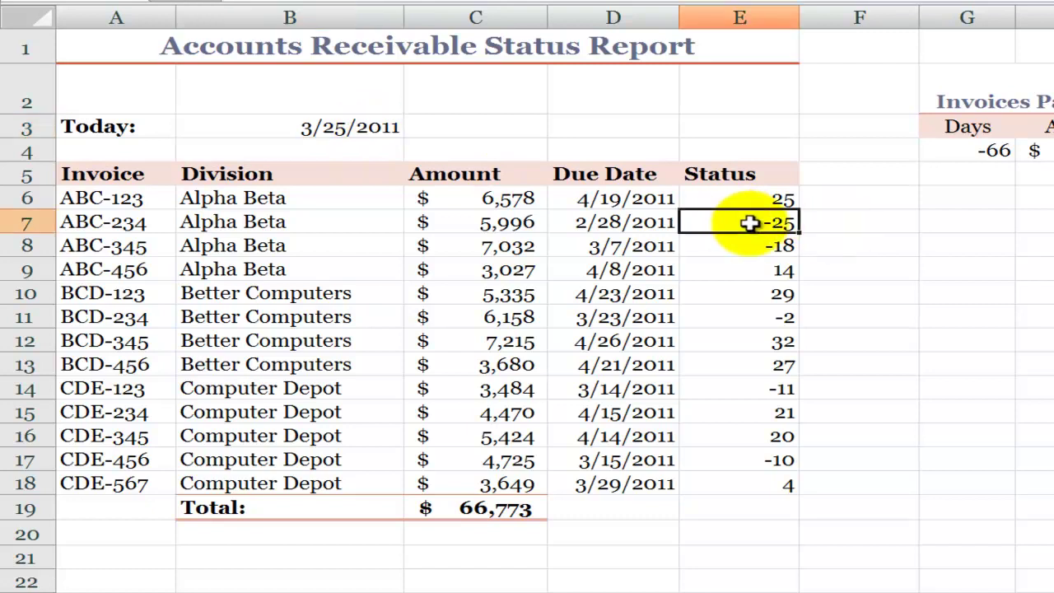
# Inspect the SUM formula behind the Amount total in C19 and the past-due days total -66.
pyautogui.click(482, 510)
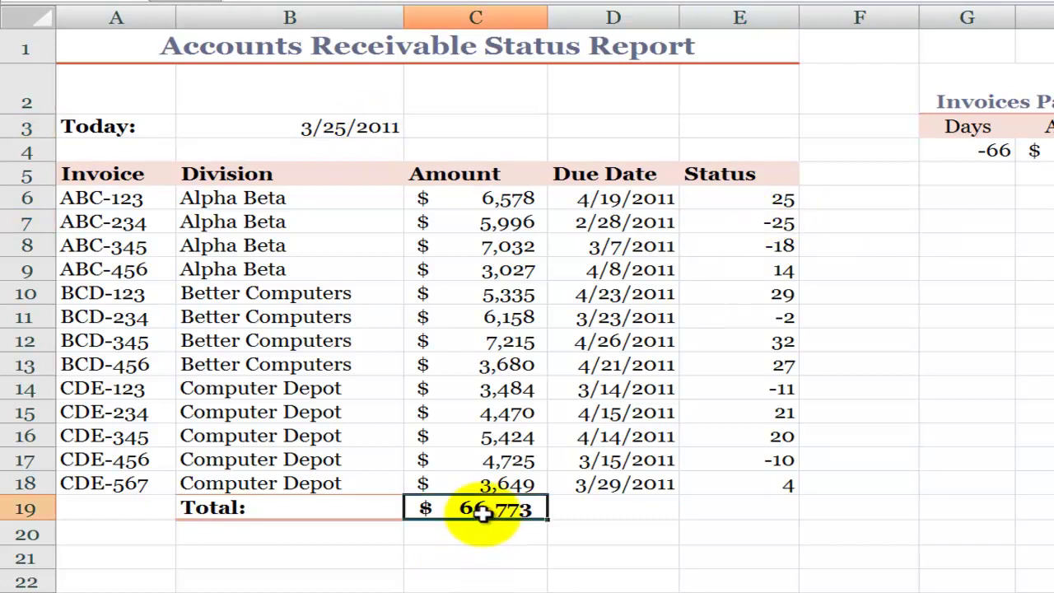
pyautogui.doubleClick(481, 510)
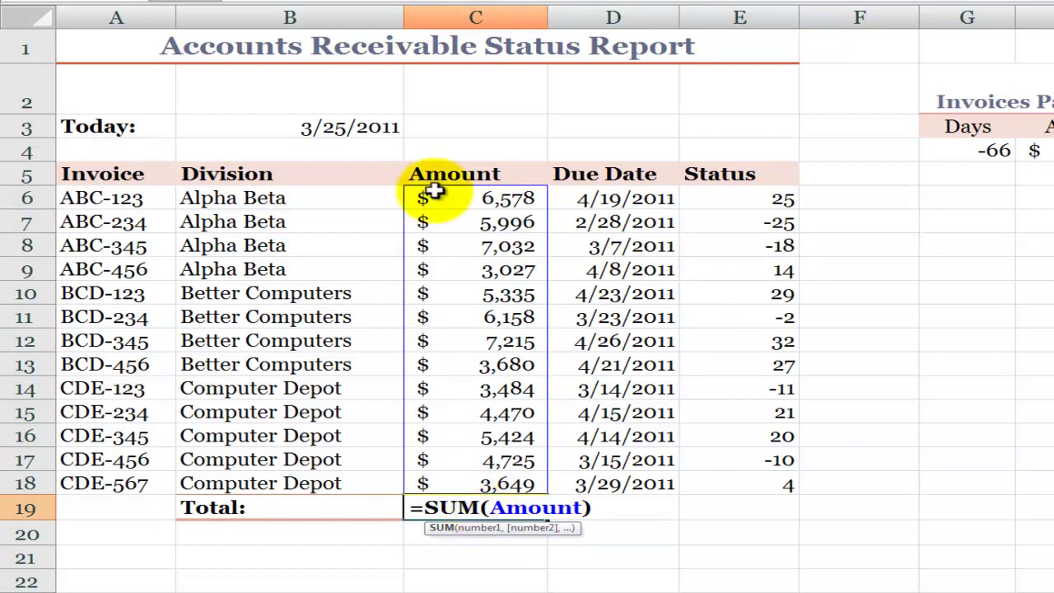
pyautogui.press('Escape')
pyautogui.click(414, 51)
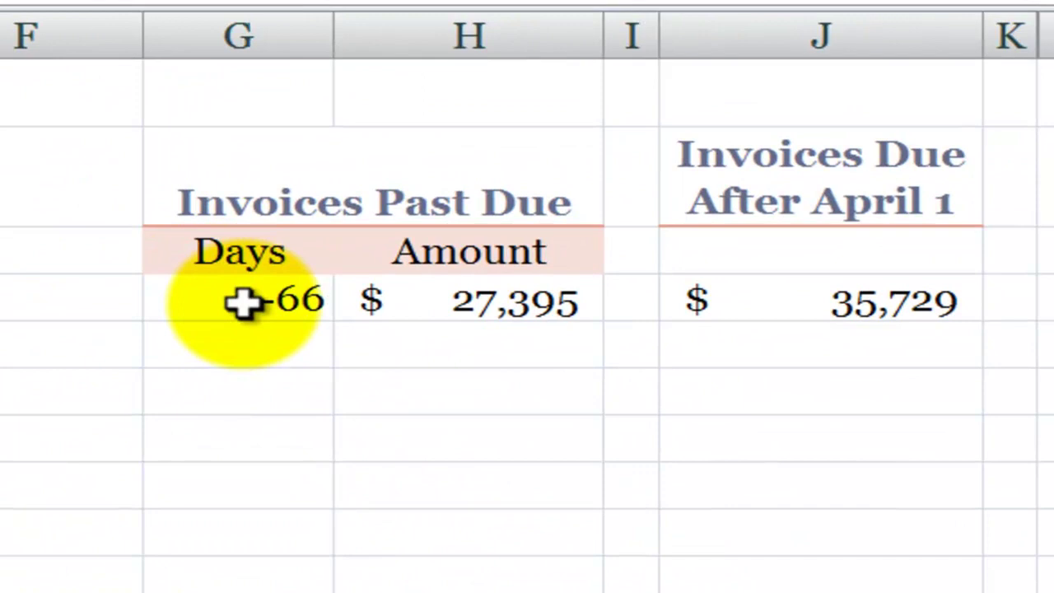
pyautogui.click(243, 303)
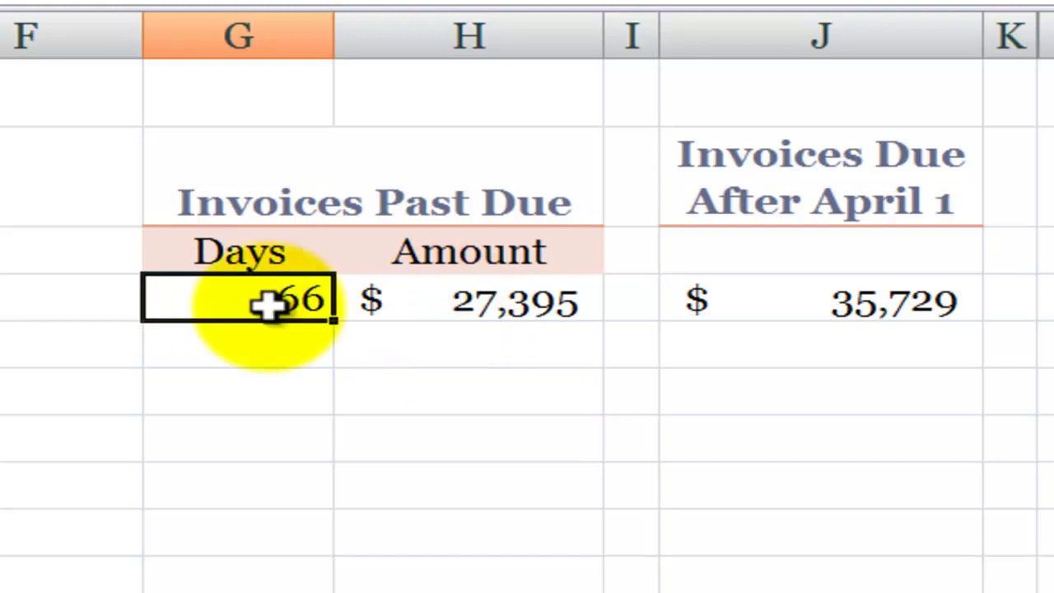
pyautogui.doubleClick(213, 311)
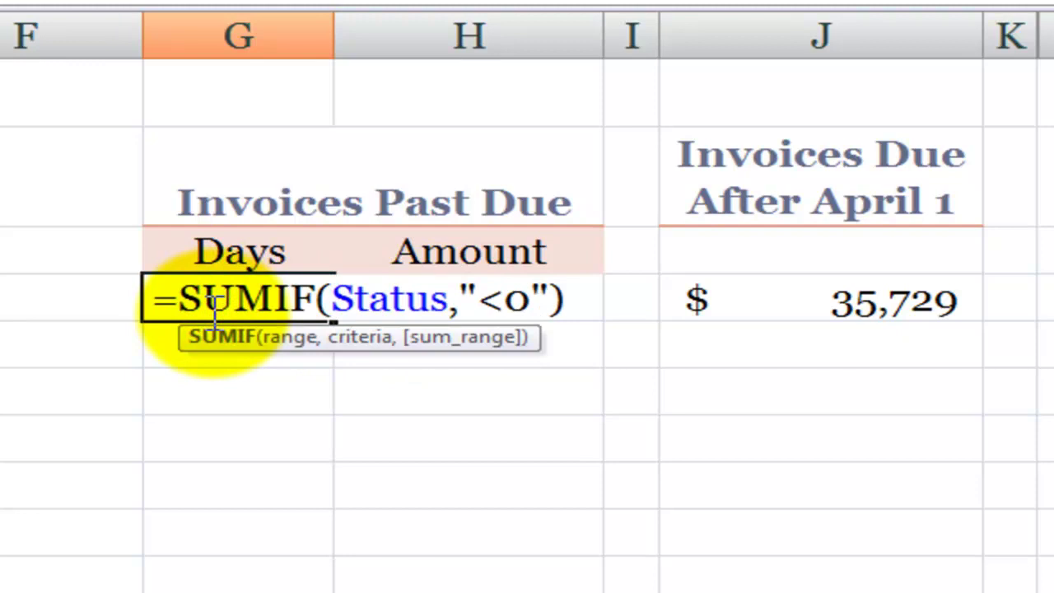
pyautogui.click(282, 340)
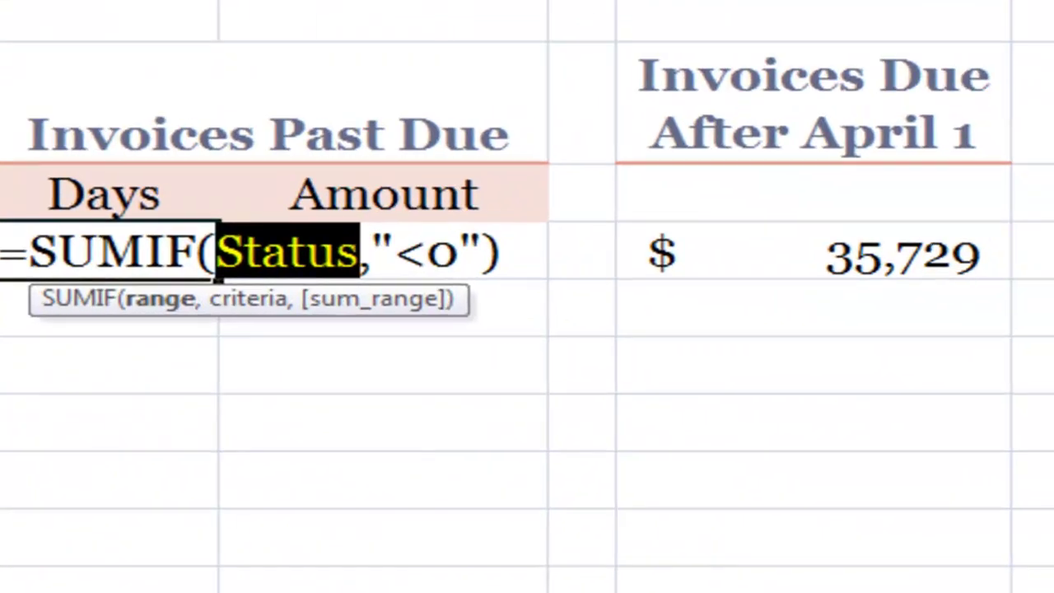
pyautogui.click(269, 306)
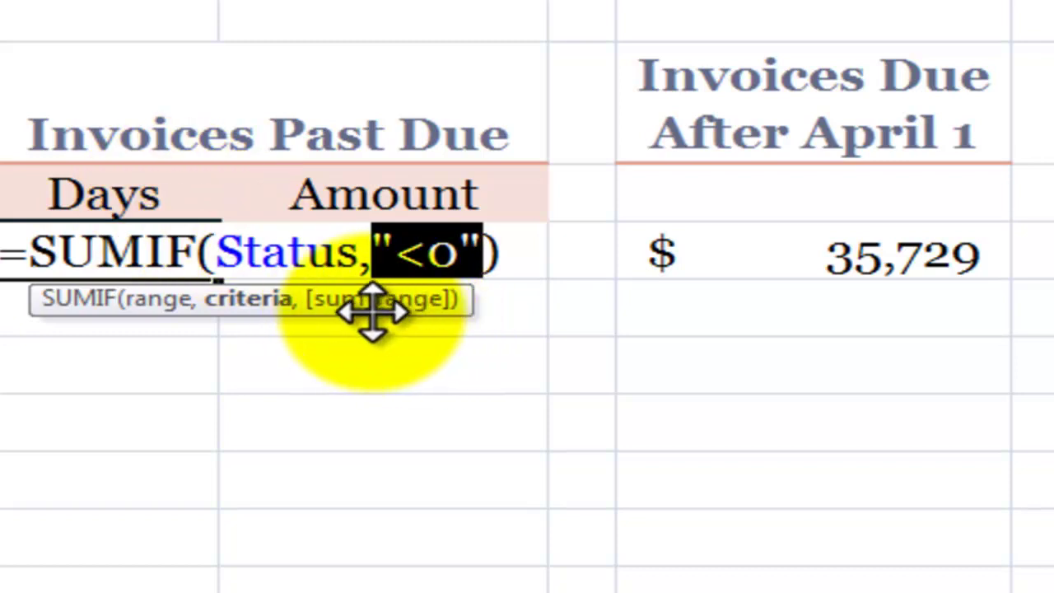
pyautogui.press('Return')
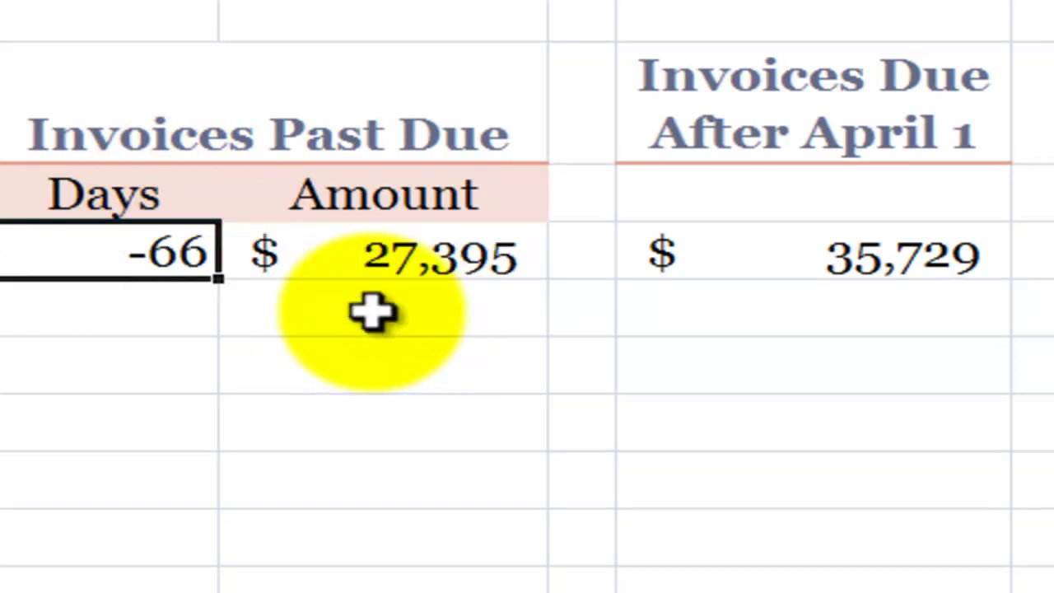
pyautogui.click(381, 258)
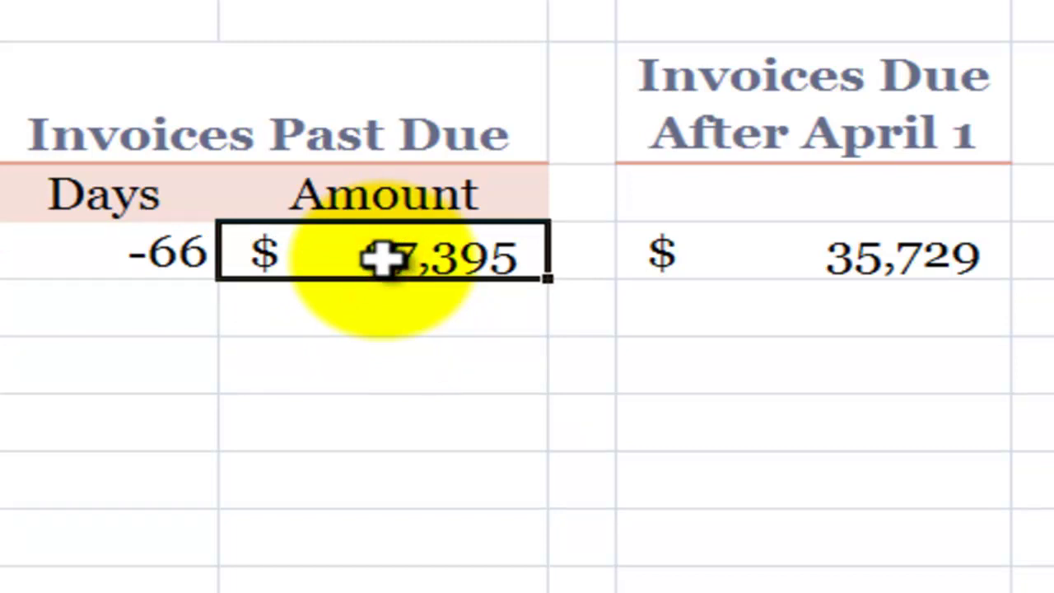
pyautogui.doubleClick(381, 258)
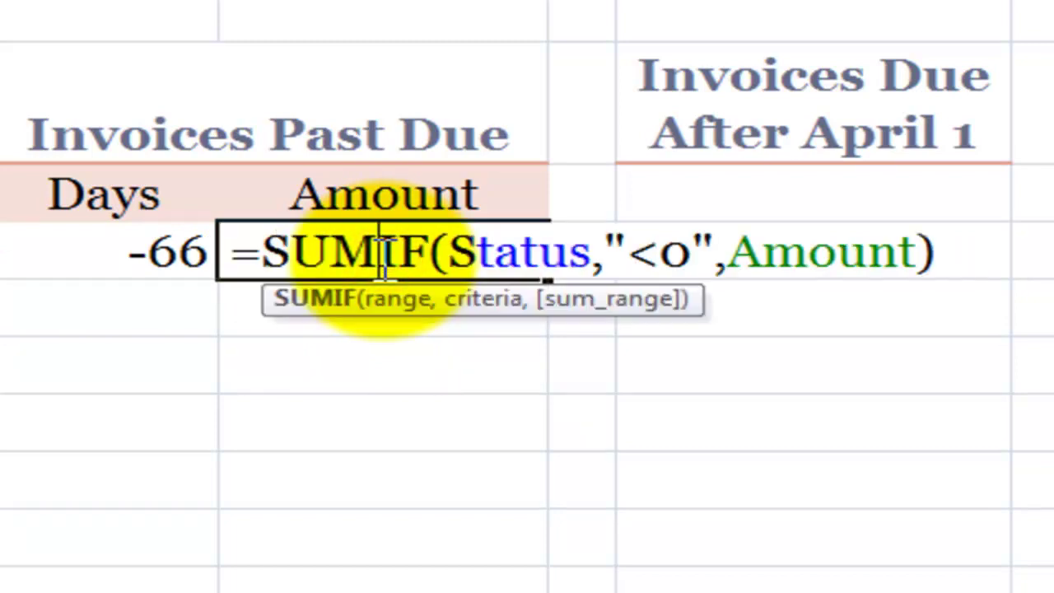
pyautogui.click(398, 321)
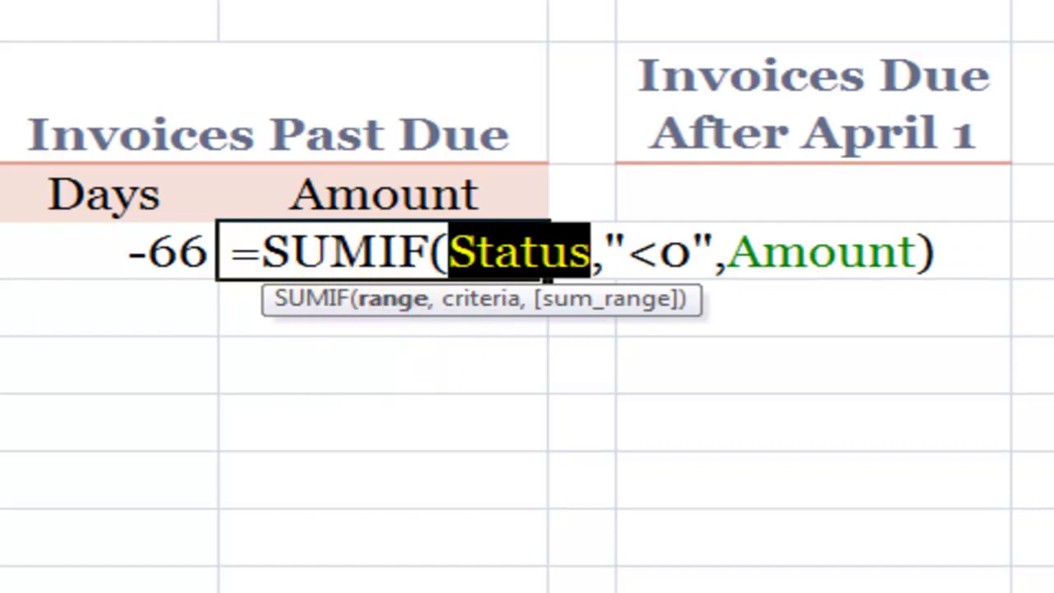
pyautogui.click(484, 311)
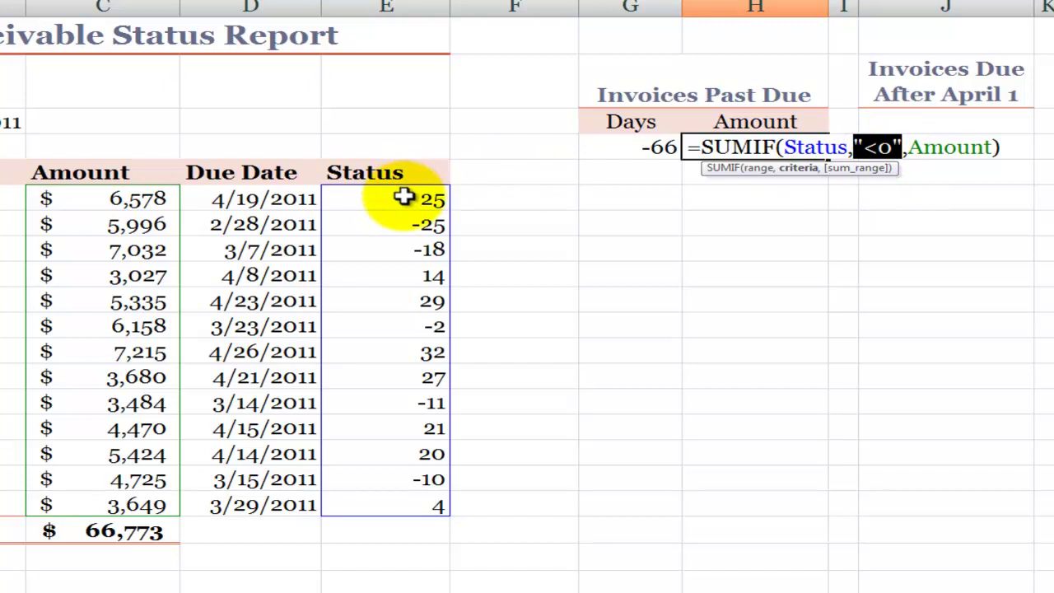
pyautogui.click(864, 169)
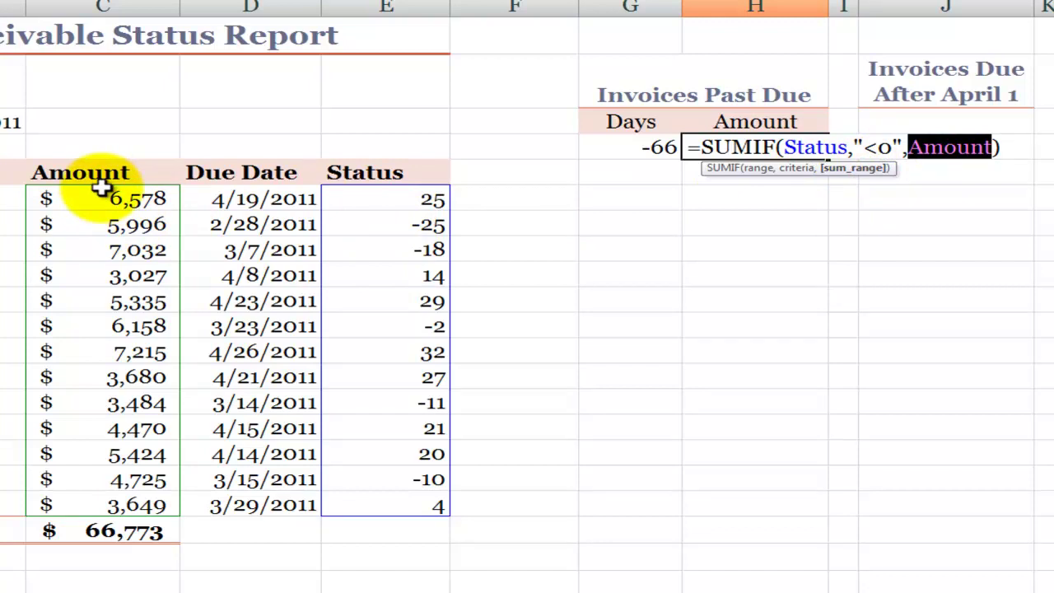
pyautogui.hotkey('ctrl', 'Return')
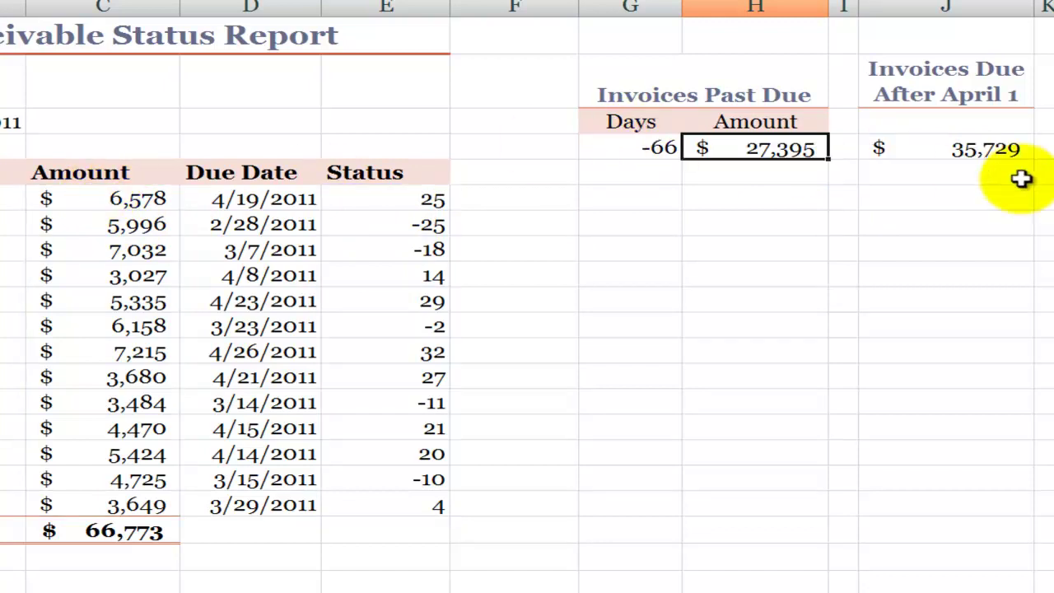
pyautogui.click(954, 148)
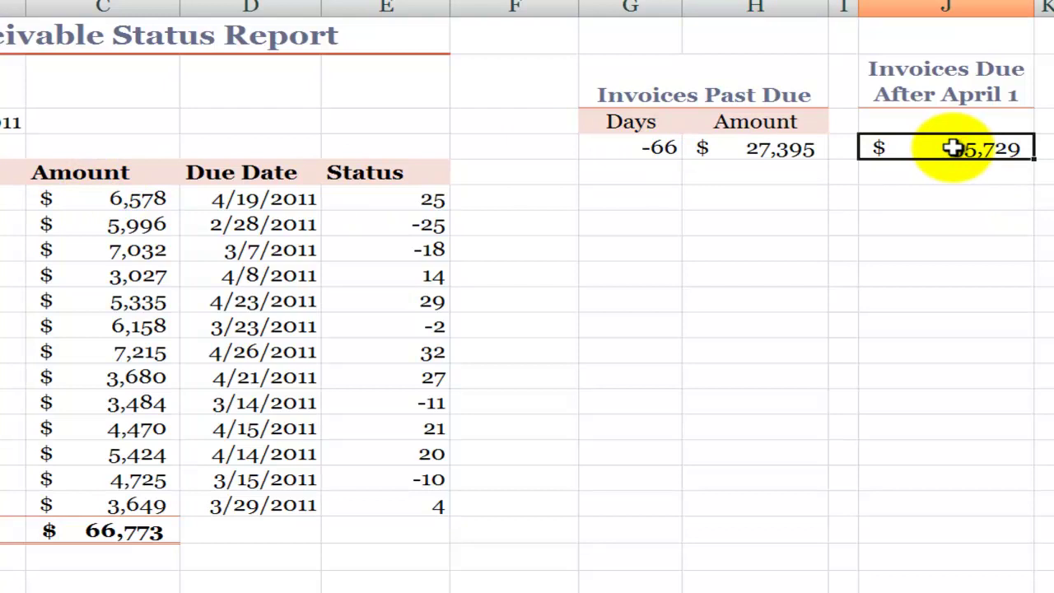
pyautogui.doubleClick(955, 148)
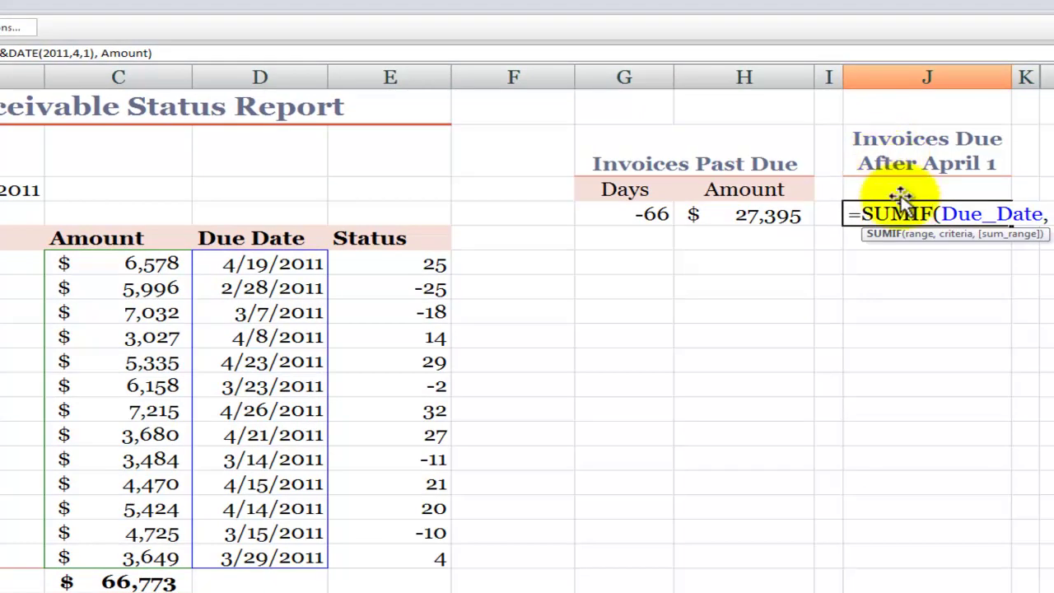
pyautogui.click(922, 234)
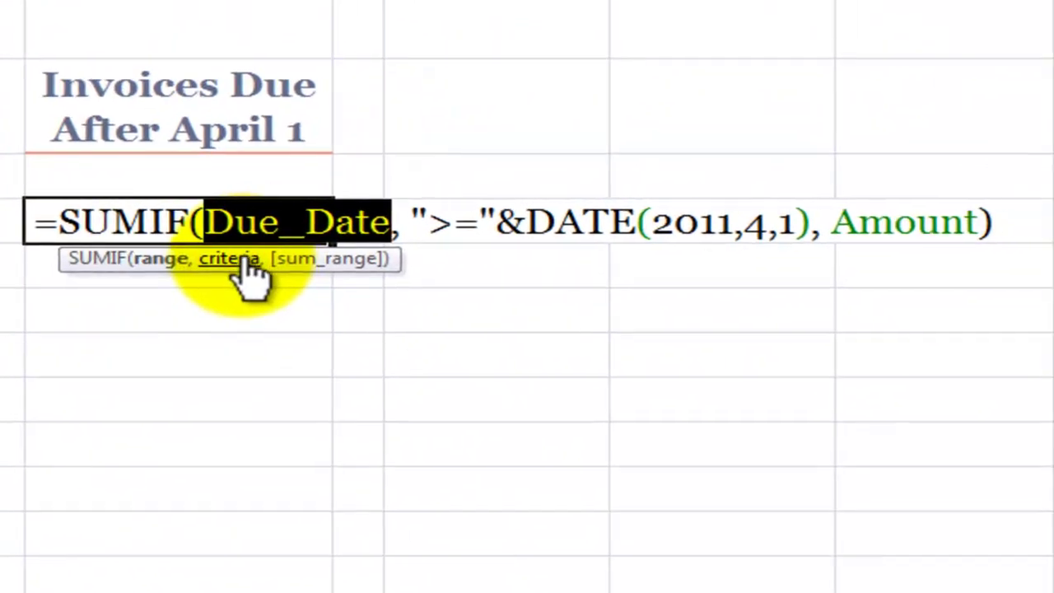
pyautogui.click(955, 234)
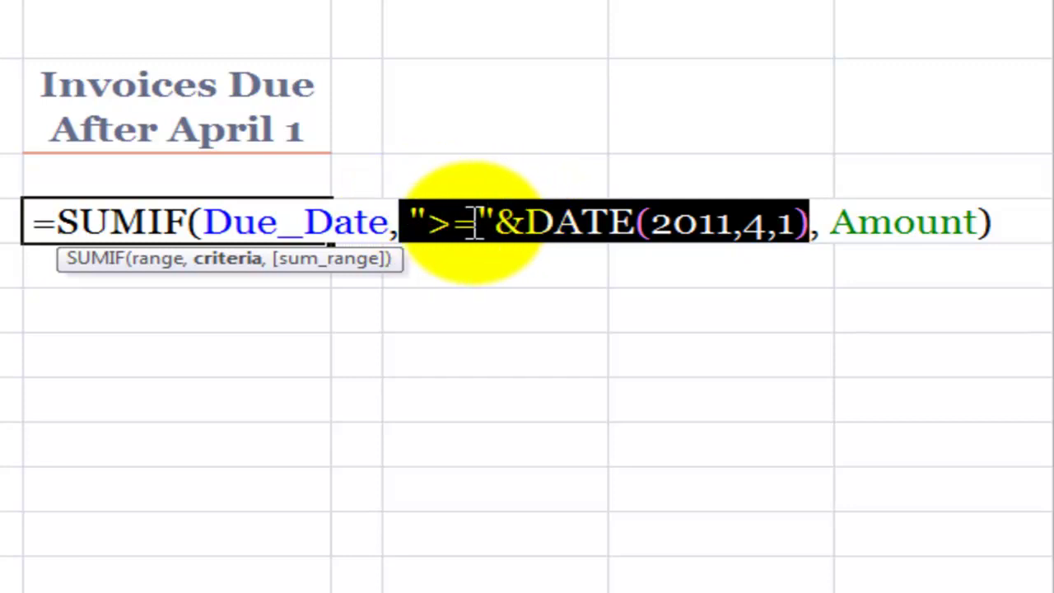
pyautogui.click(502, 219)
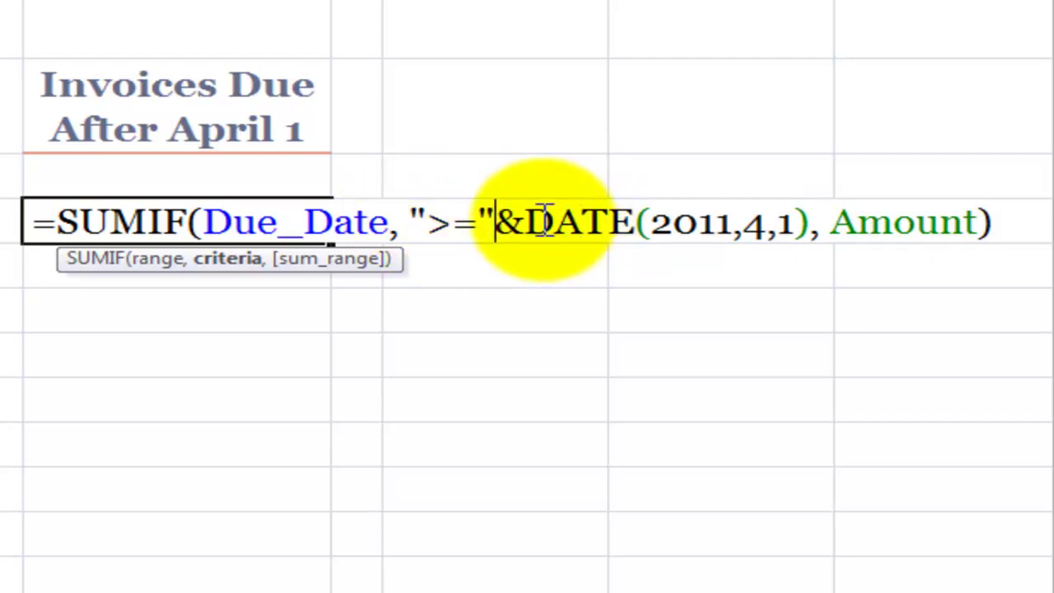
pyautogui.click(532, 219)
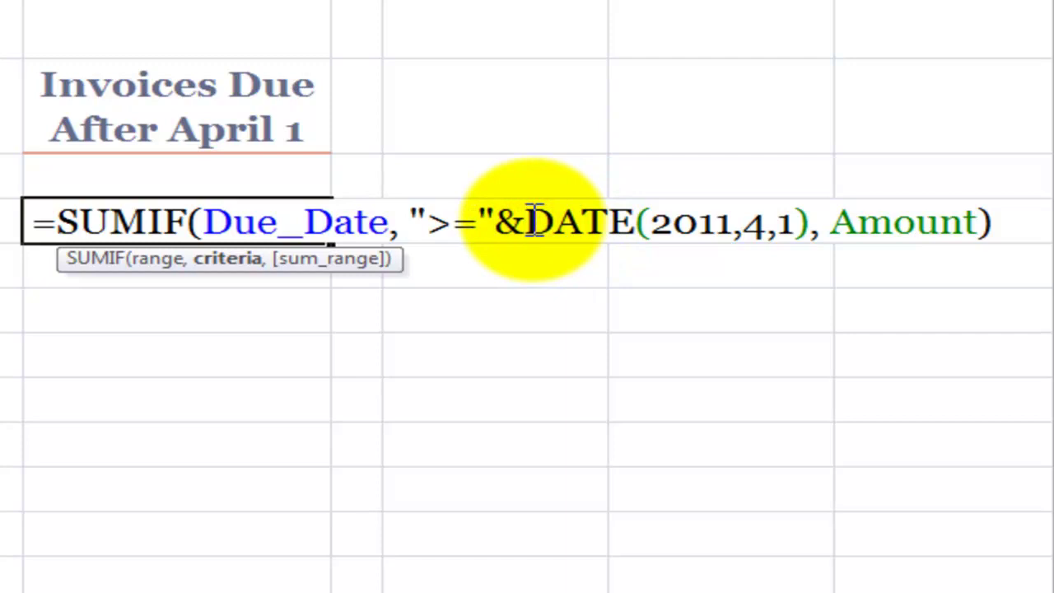
pyautogui.click(650, 222)
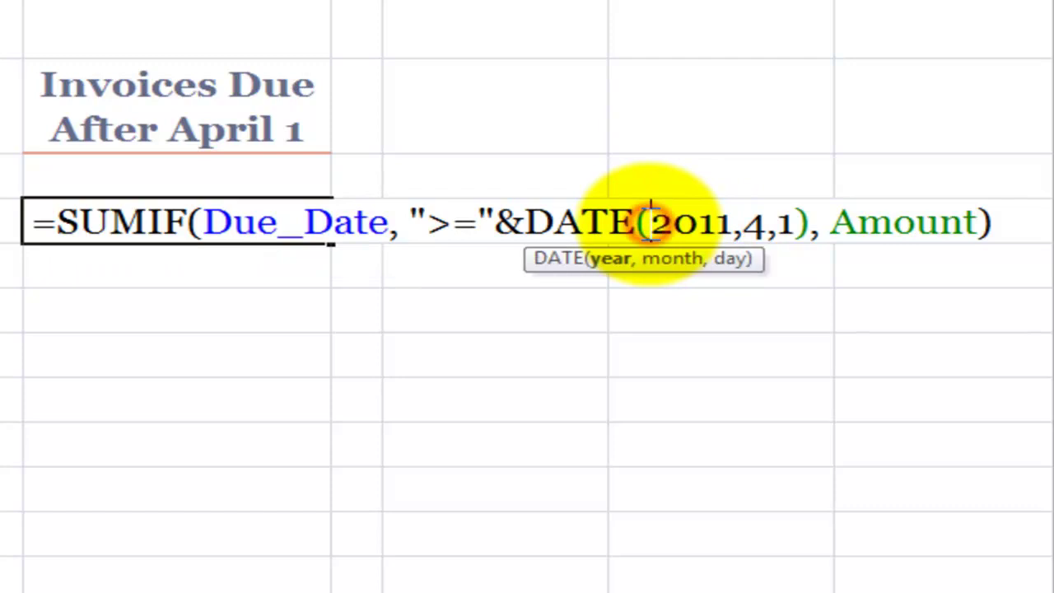
pyautogui.click(748, 221)
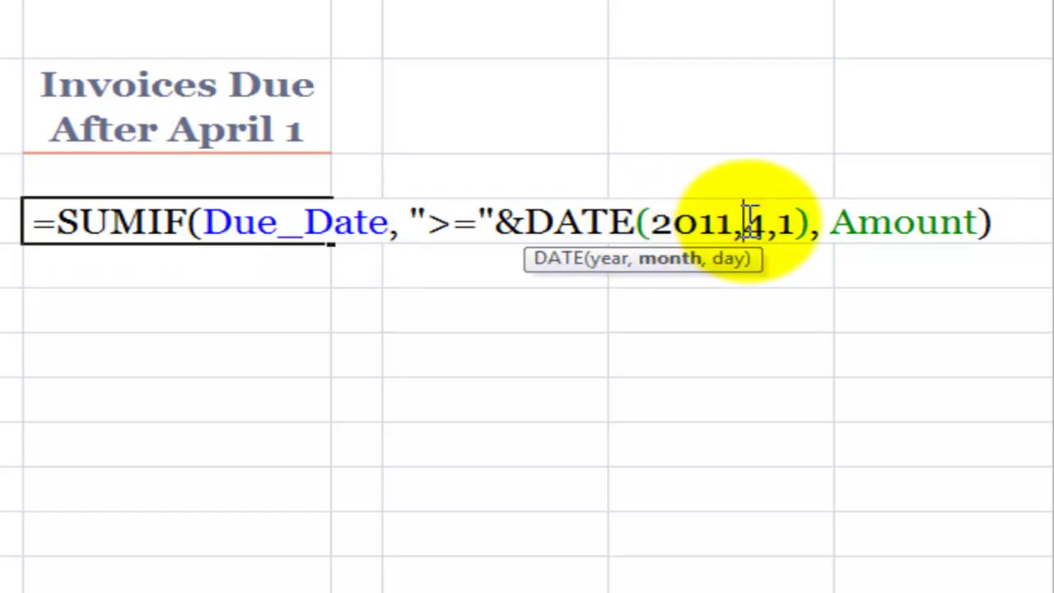
pyautogui.click(784, 223)
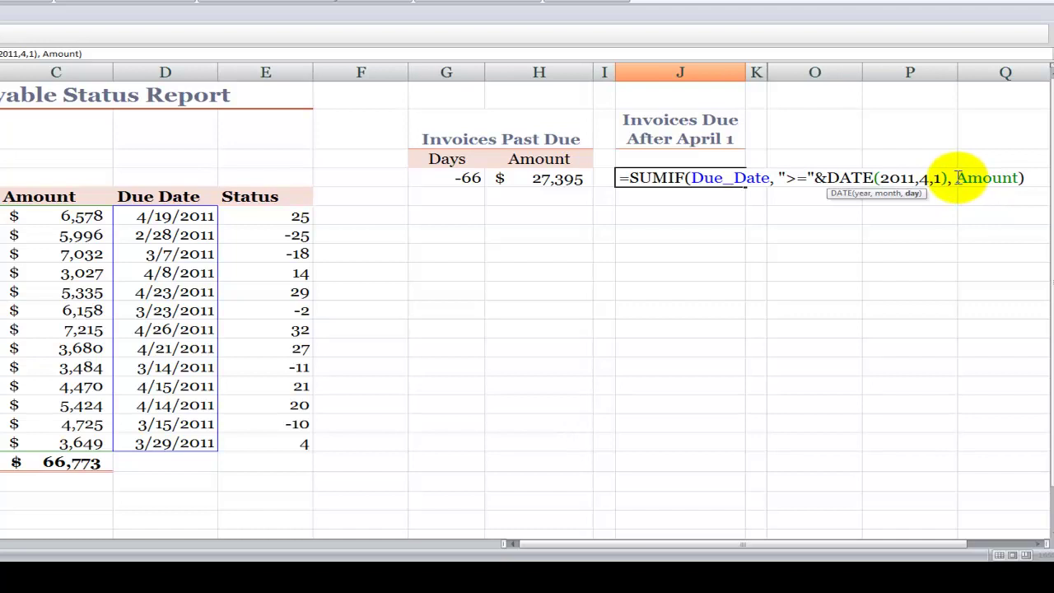
pyautogui.hotkey('ctrl', 'Return')
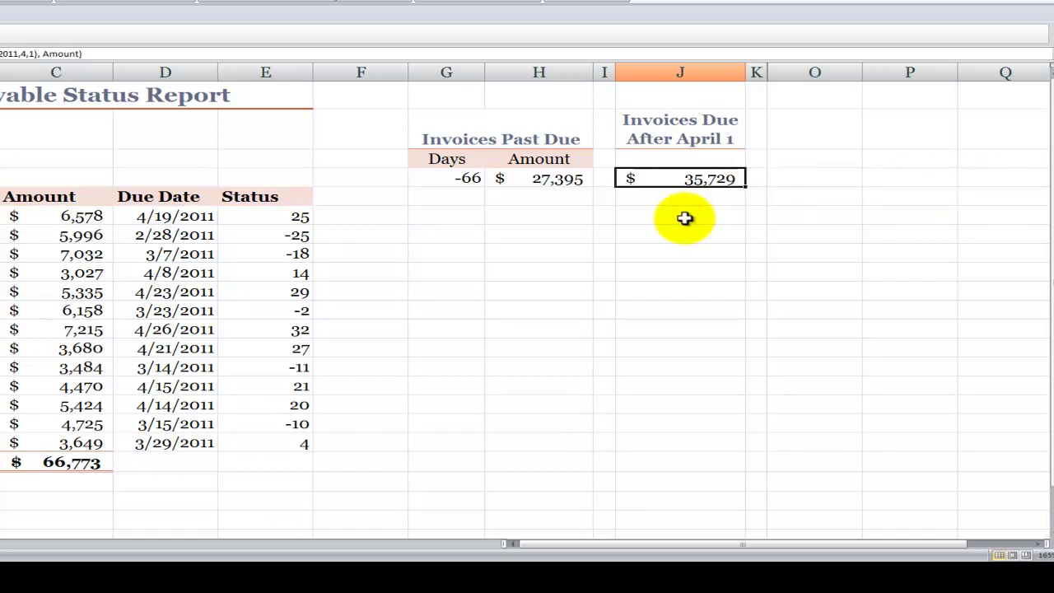
pyautogui.click(683, 217)
pyautogui.click(668, 124)
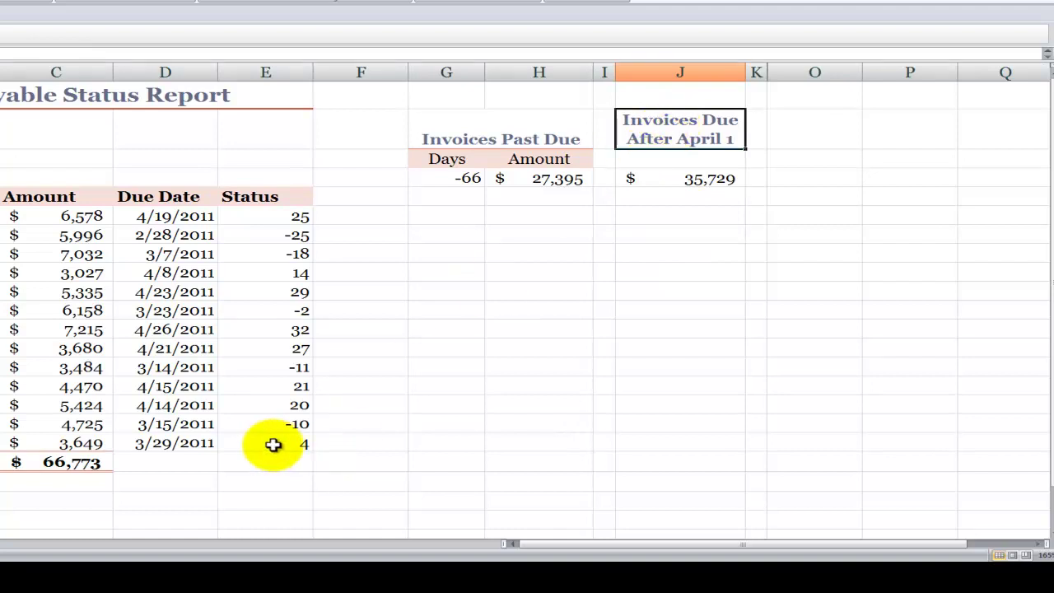
# Start =SUMIFS two rows below $35,729 and open its Function Arguments dialog.
pyautogui.click(273, 445)
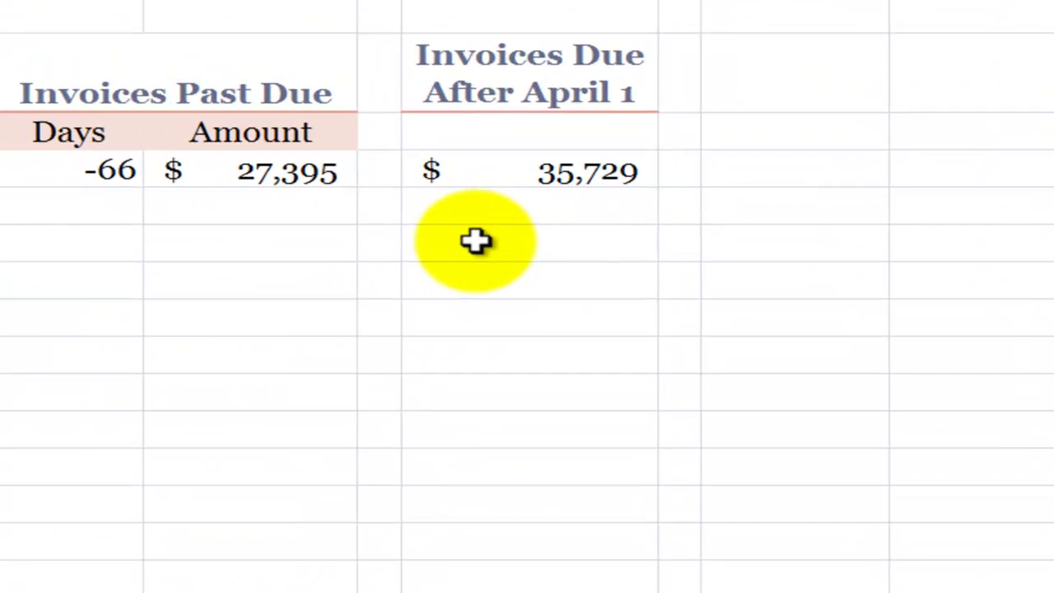
pyautogui.click(653, 215)
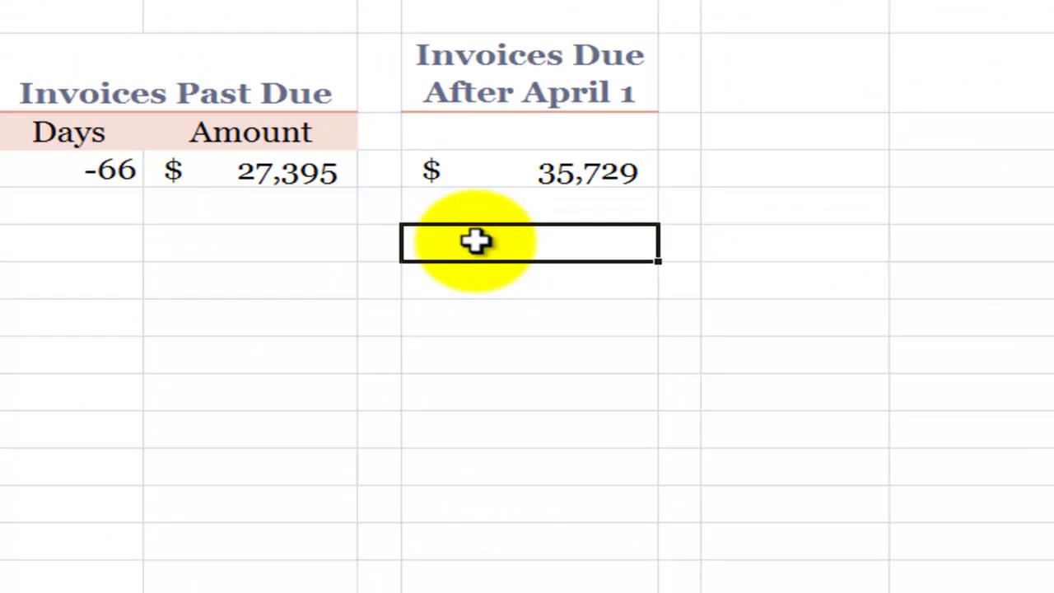
pyautogui.write('=')
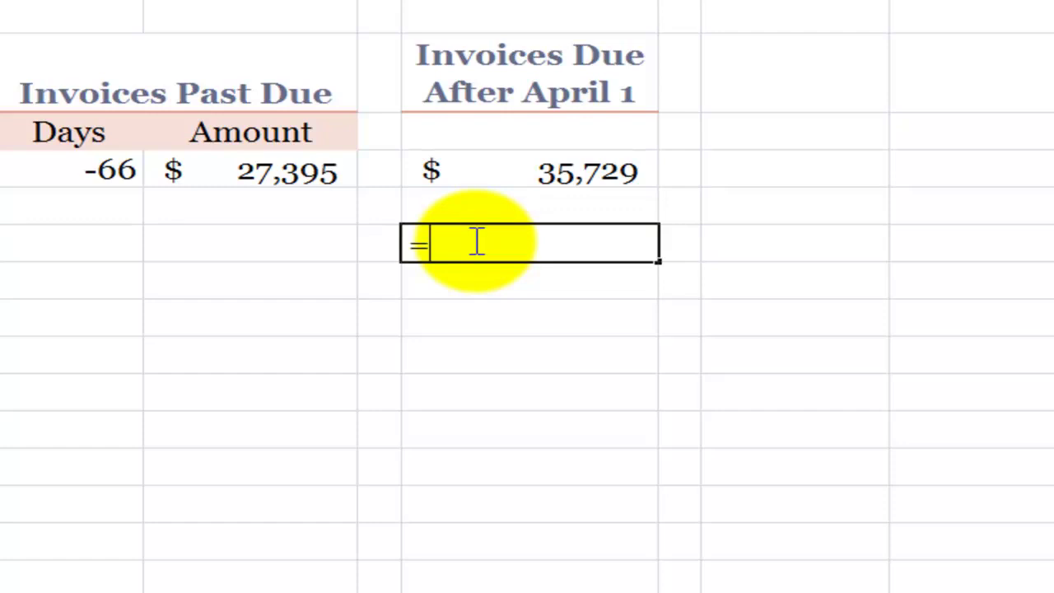
pyautogui.write('sumif')
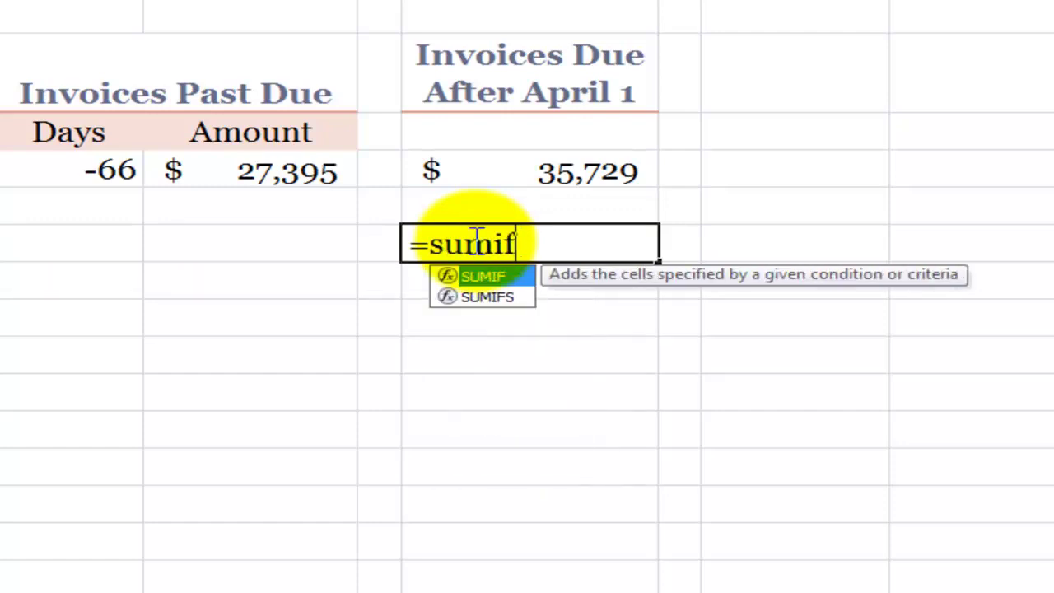
pyautogui.press('Down')
pyautogui.press('Tab')
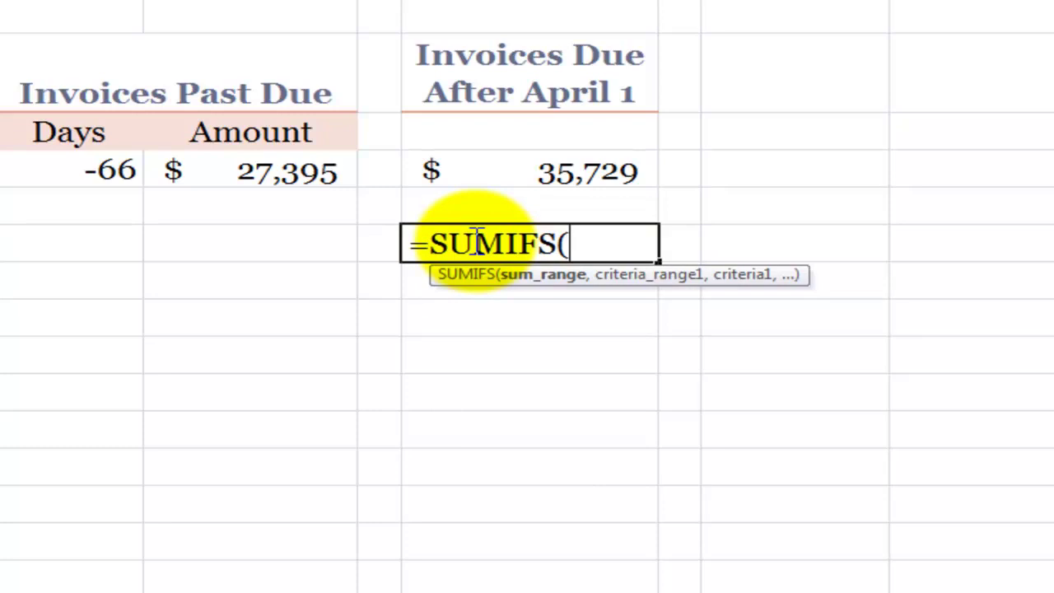
pyautogui.hotkey('ctrl', 'a')
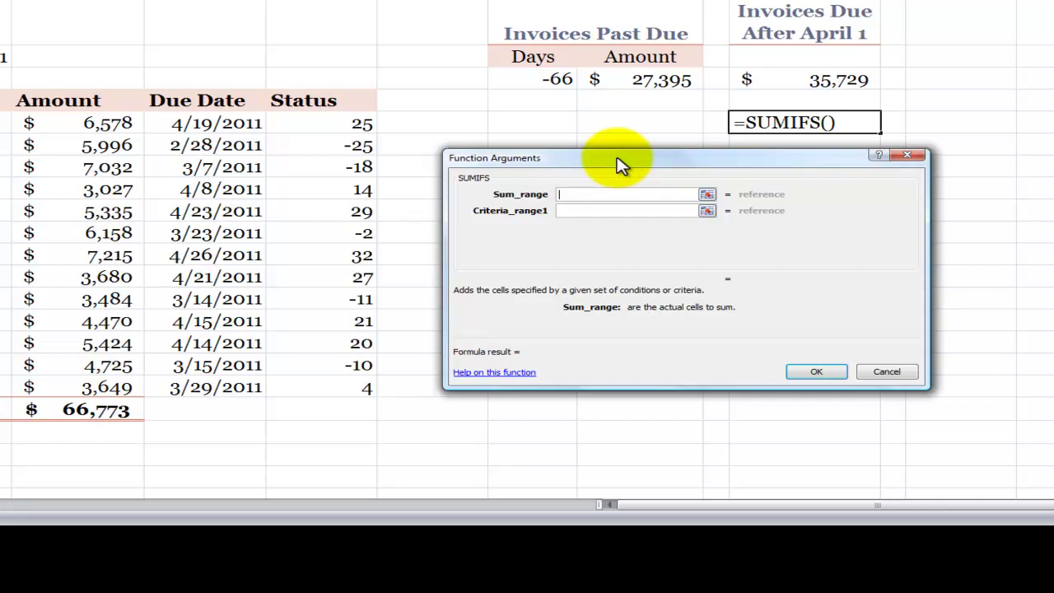
# Set the SUMIFS Sum_range to the Amount named range.
pyautogui.click(579, 194)
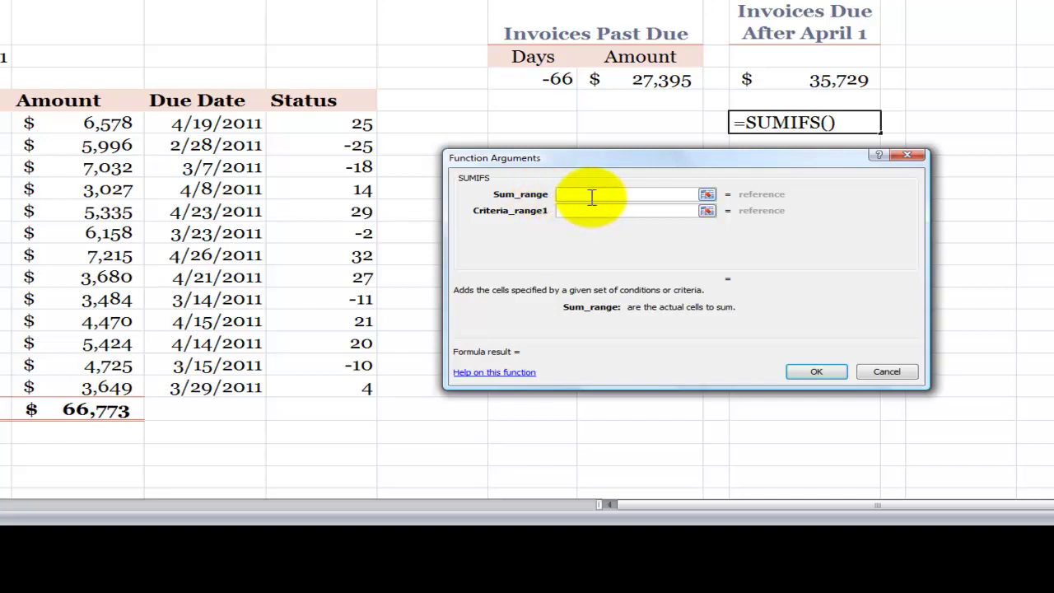
pyautogui.press('F3')
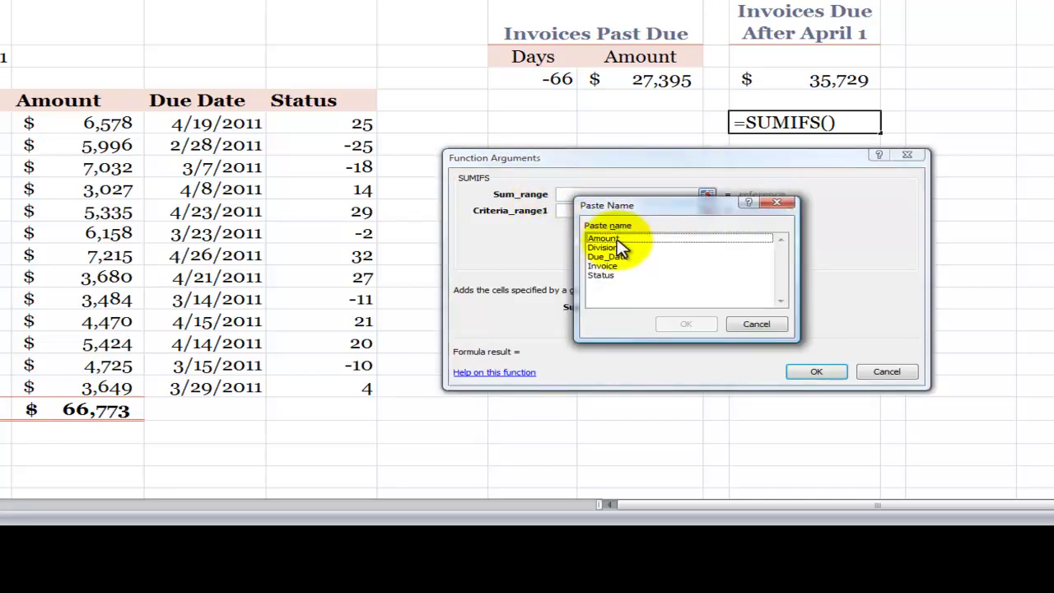
pyautogui.click(617, 240)
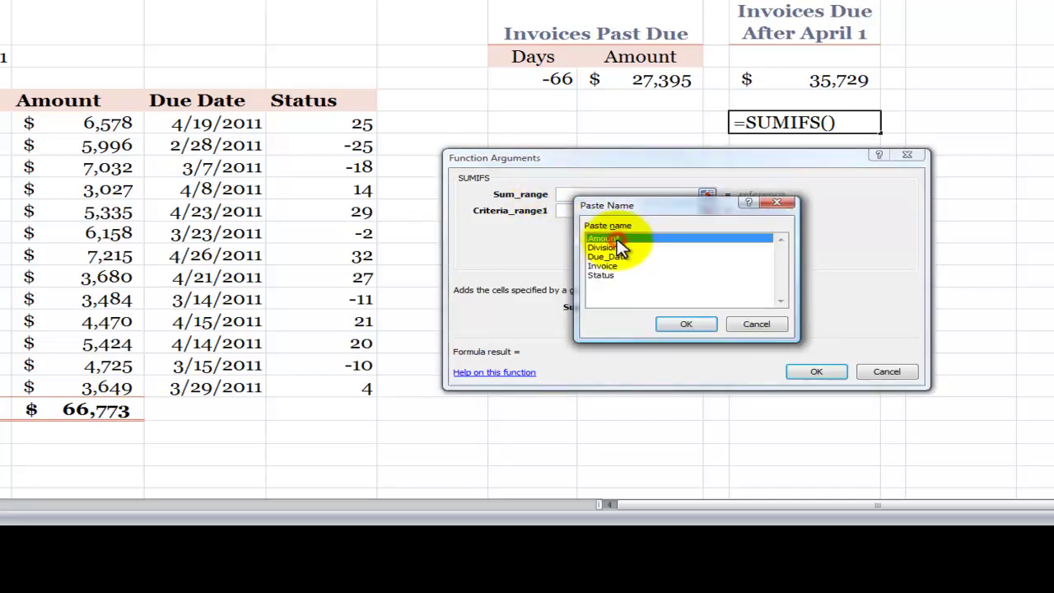
pyautogui.click(694, 325)
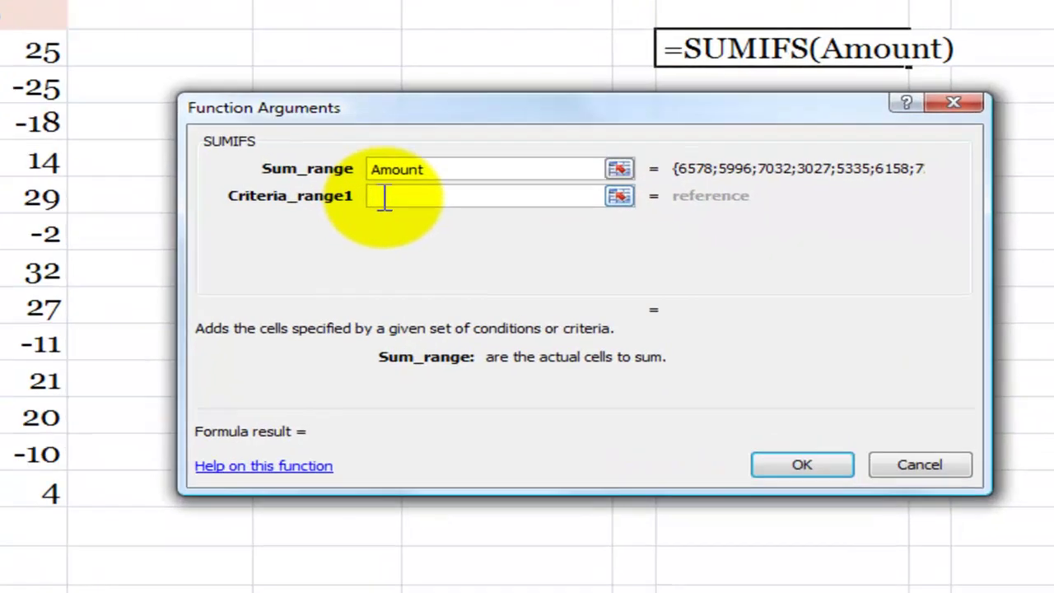
# Set Criteria_range1 to Status and Criteria1 to ">0", giving 39378.
pyautogui.click(384, 198)
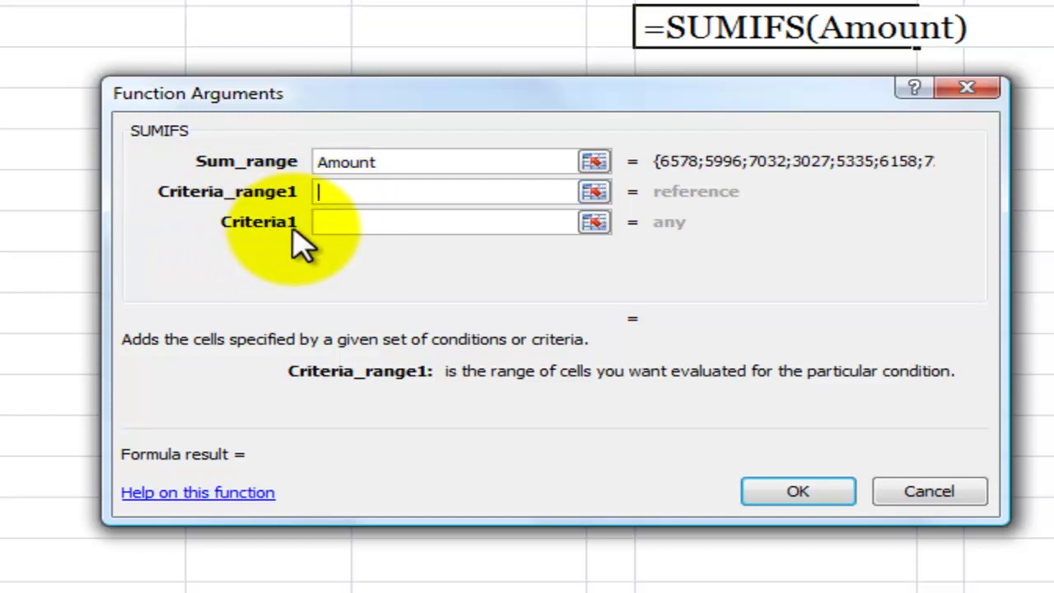
pyautogui.click(332, 193)
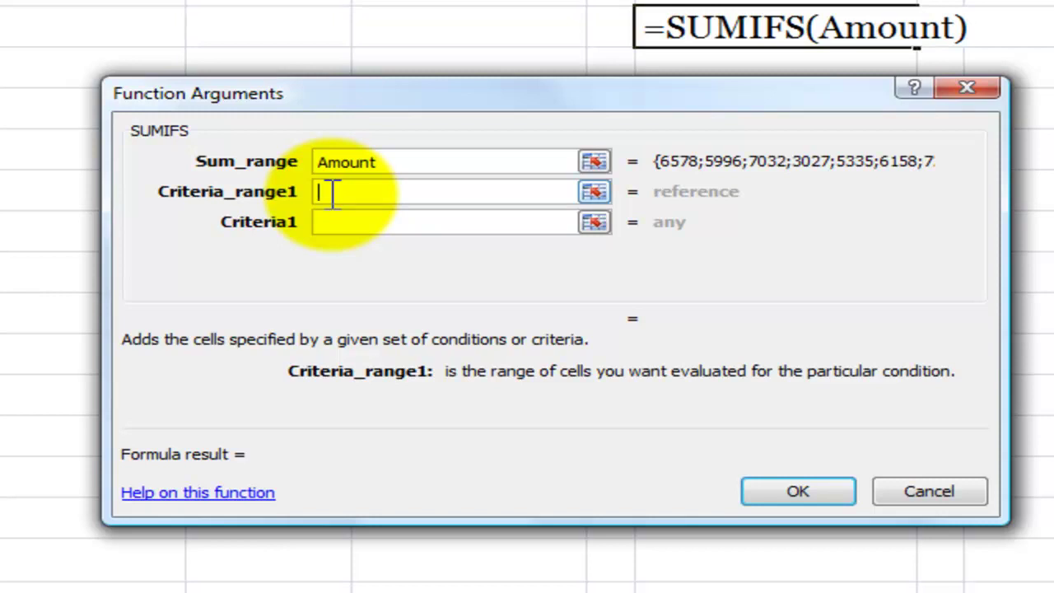
pyautogui.press('F3')
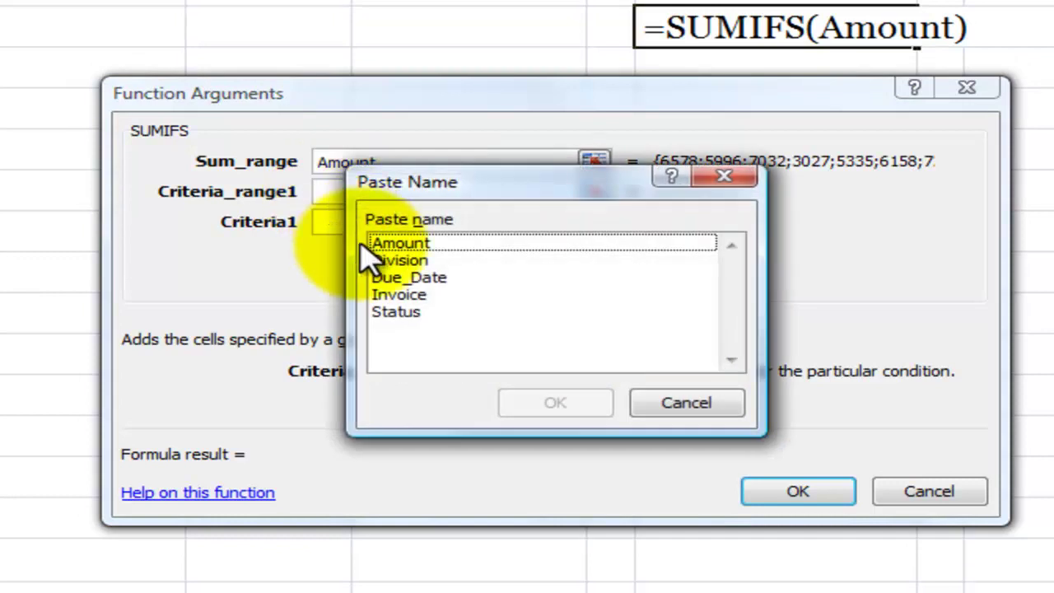
pyautogui.click(405, 312)
pyautogui.click(555, 403)
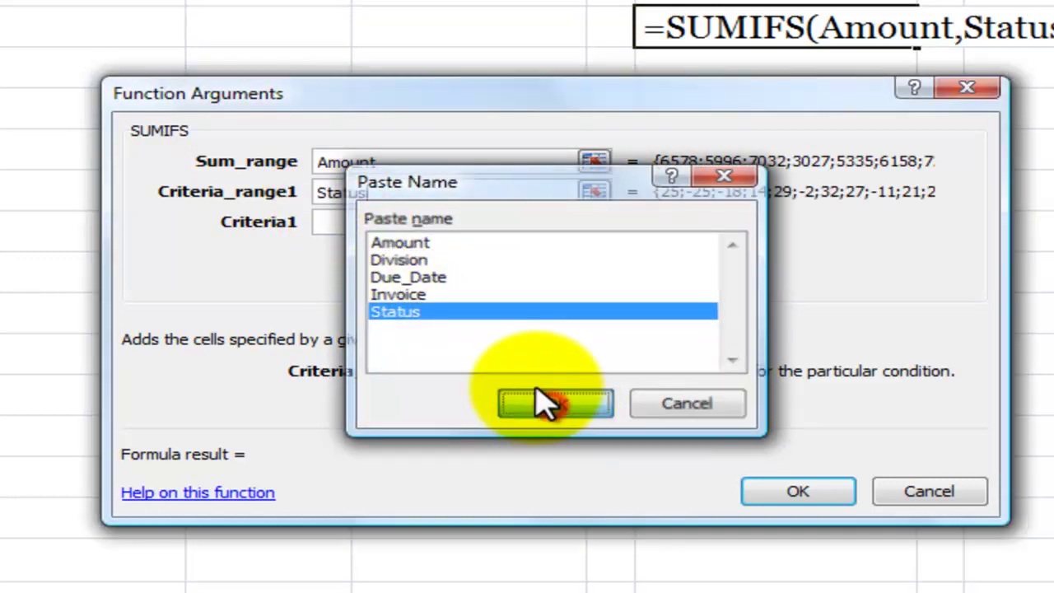
pyautogui.click(358, 222)
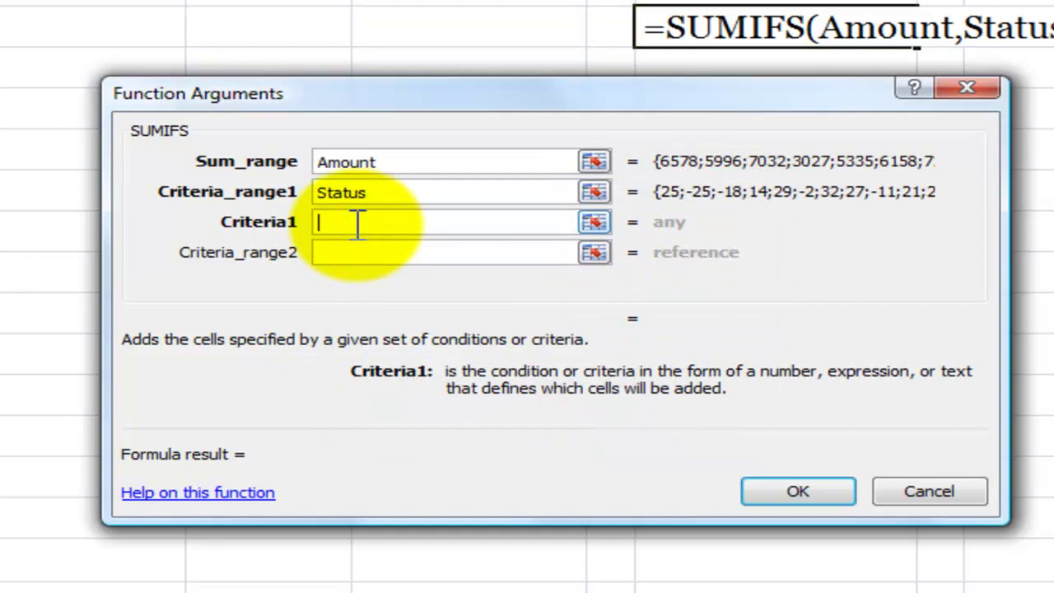
pyautogui.write('>0')
pyautogui.press('Tab')
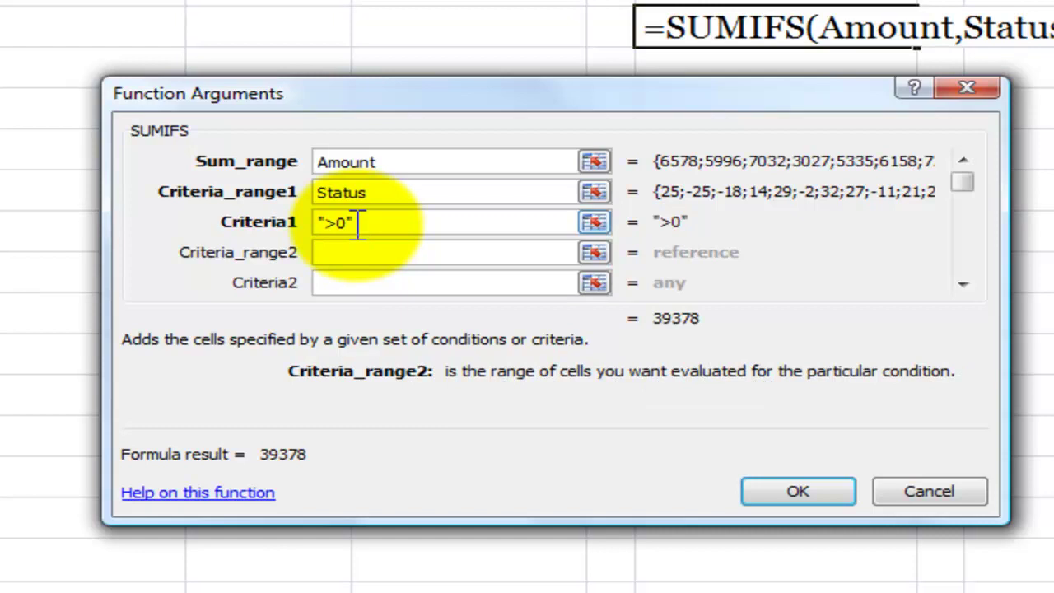
pyautogui.click(367, 224)
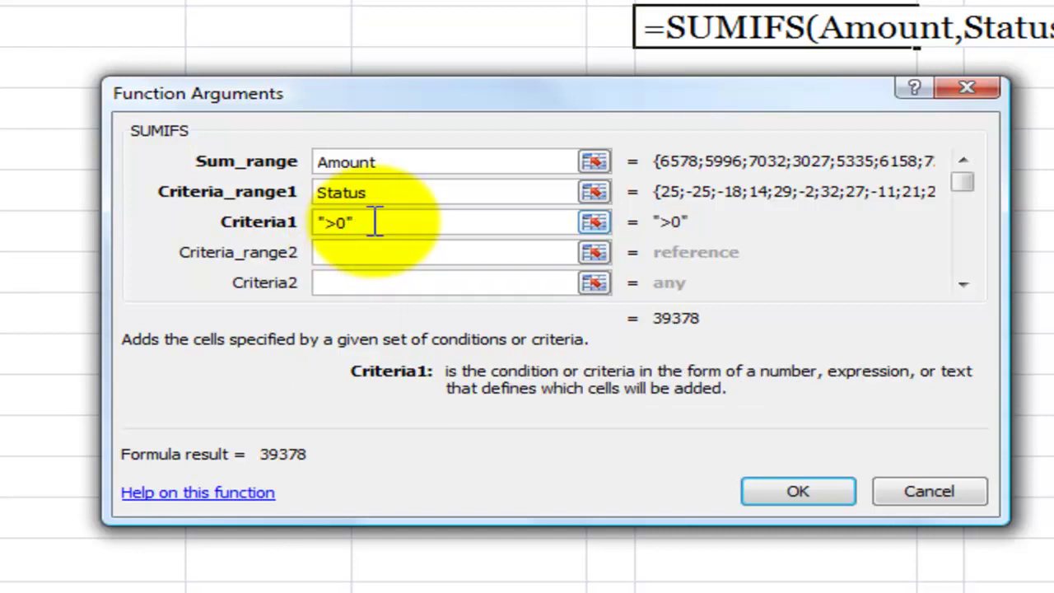
pyautogui.click(339, 253)
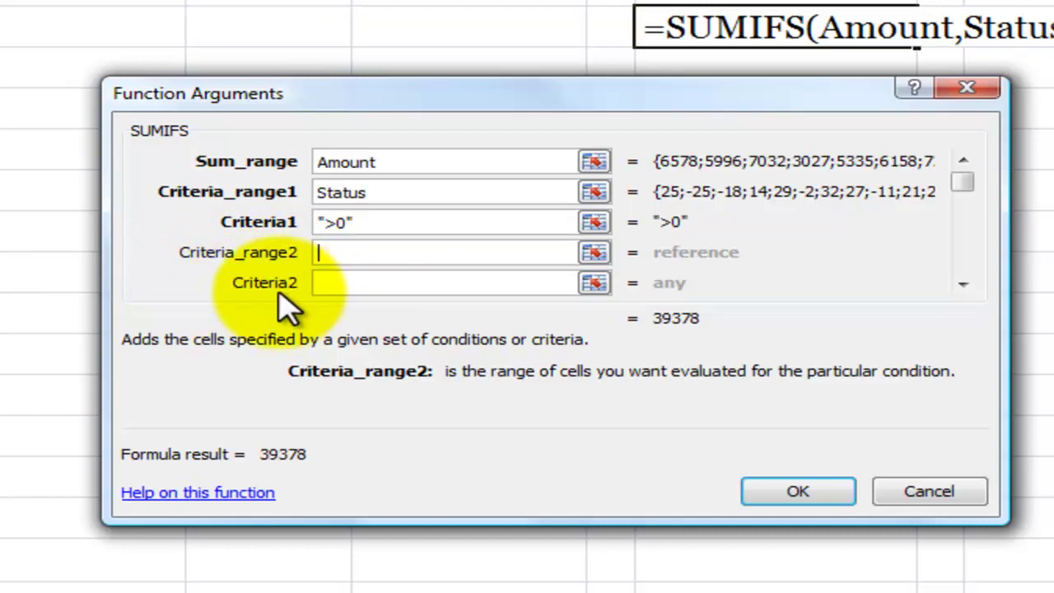
# Add Due_Date with criterion "<"&DATE(2011,4,1) as the second condition and finish, showing 3649.
pyautogui.click(369, 249)
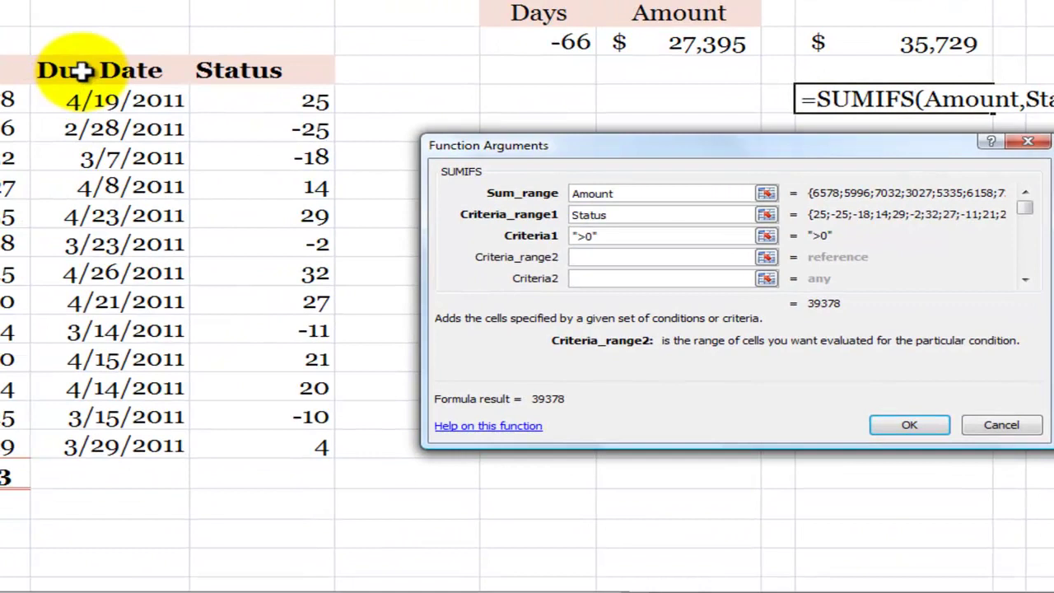
pyautogui.press('F3')
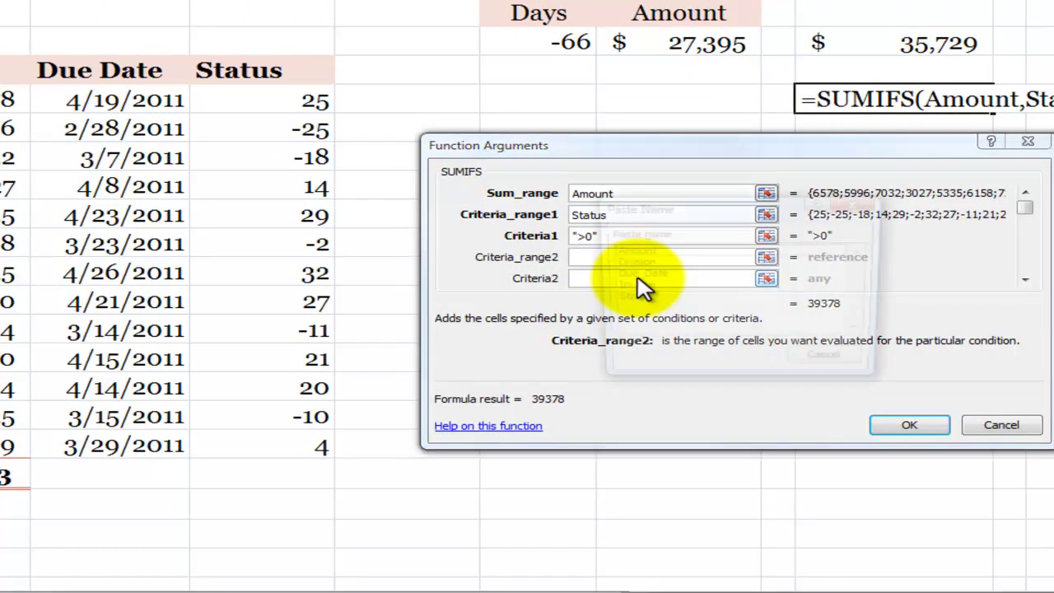
pyautogui.click(637, 274)
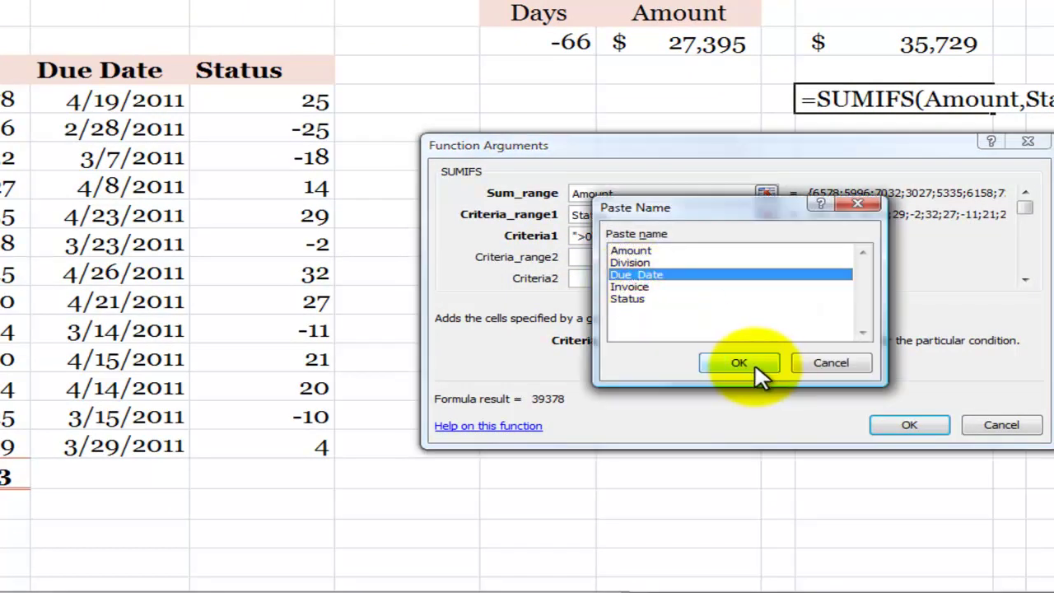
pyautogui.click(751, 363)
pyautogui.click(601, 278)
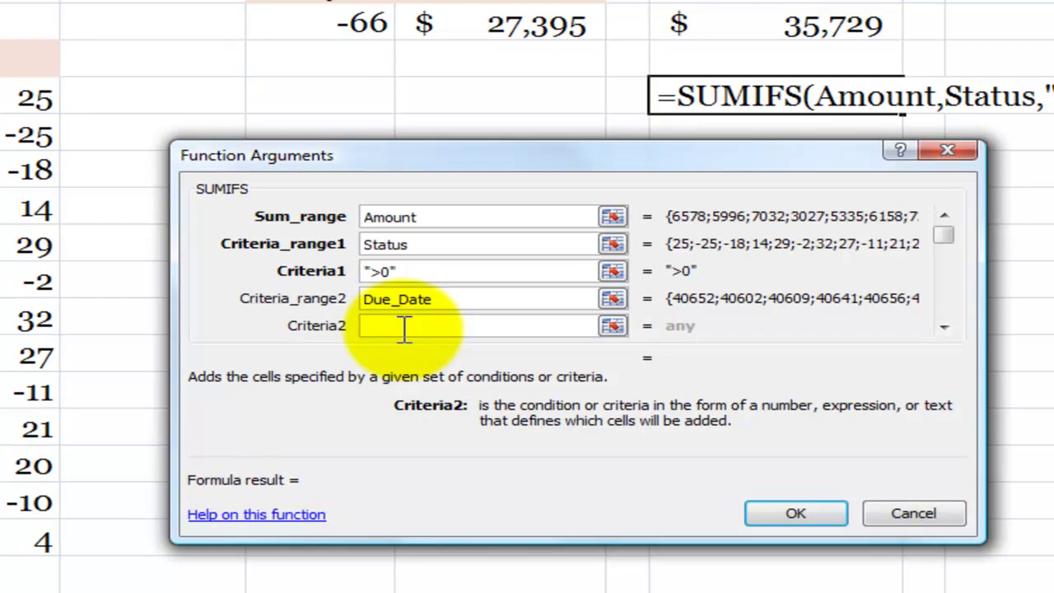
pyautogui.write('"<"&date(2011')
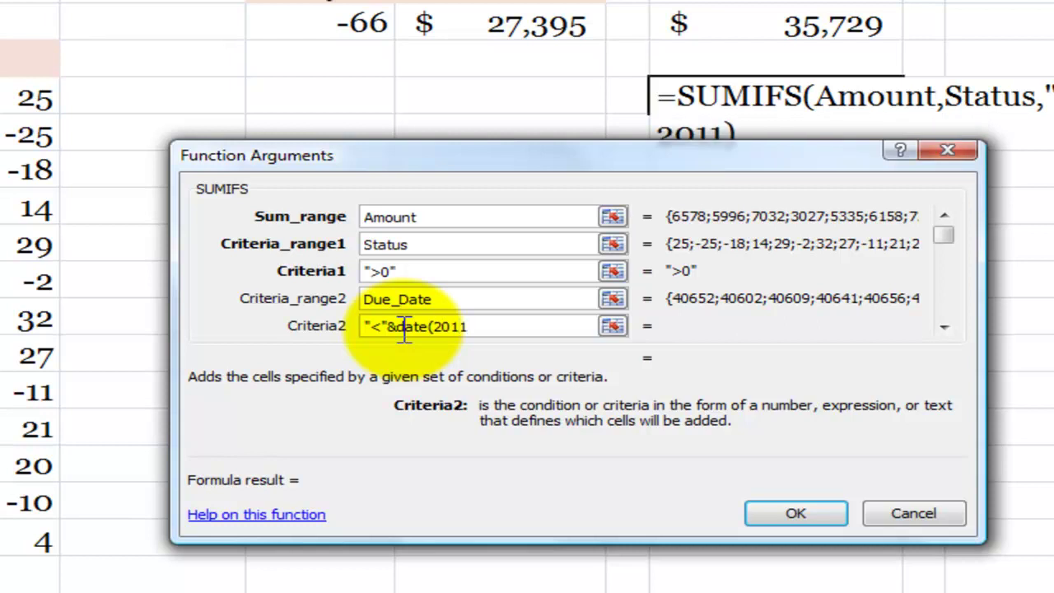
pyautogui.write(',4')
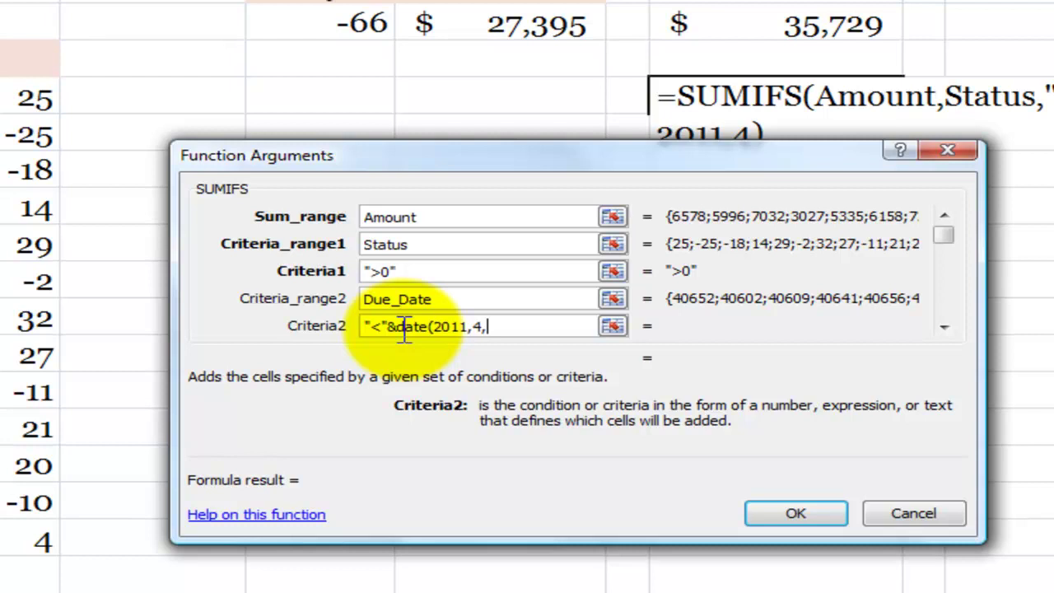
pyautogui.write(',1')
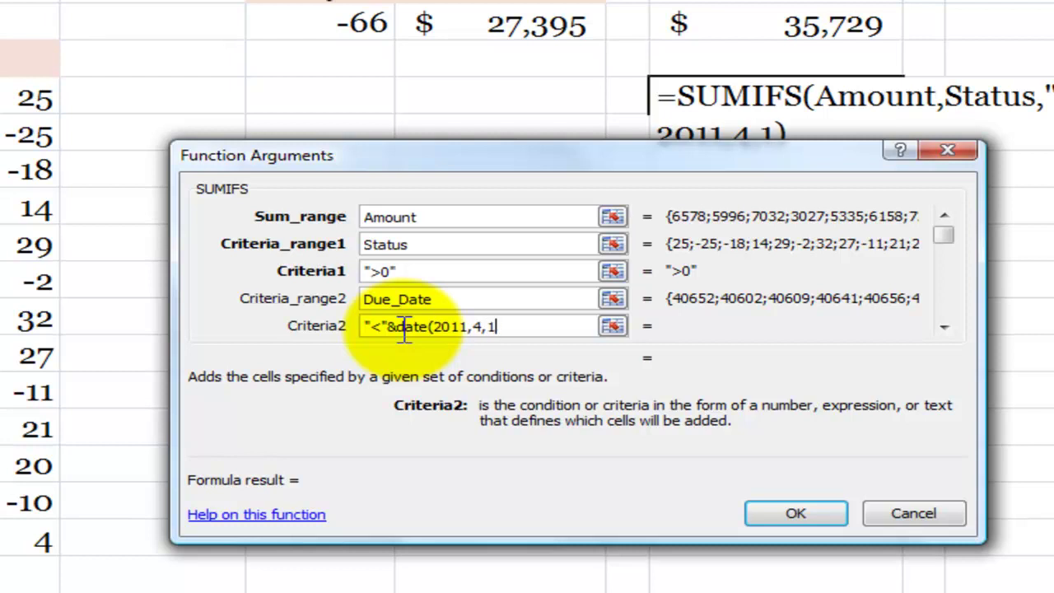
pyautogui.write(')')
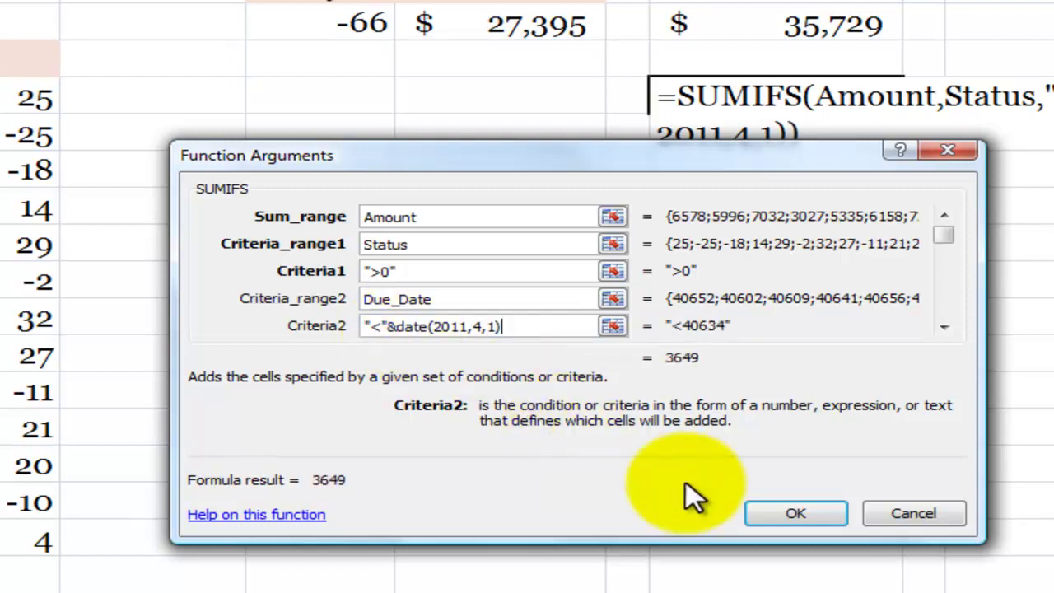
pyautogui.click(792, 514)
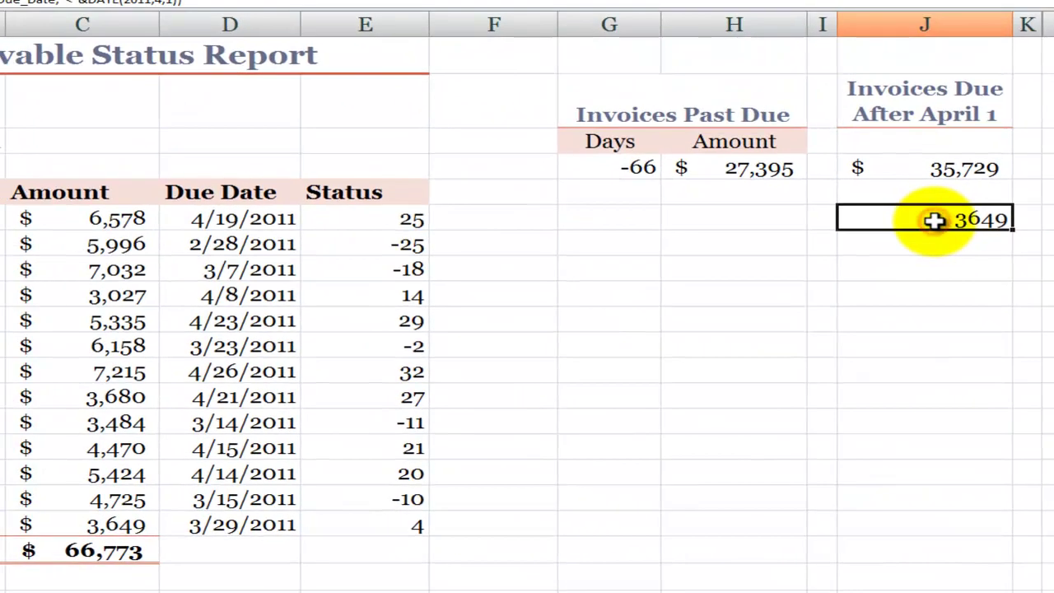
# Hide column J with the after-April-1 totals, then select columns K through O.
pyautogui.click(365, 217)
pyautogui.click(349, 526)
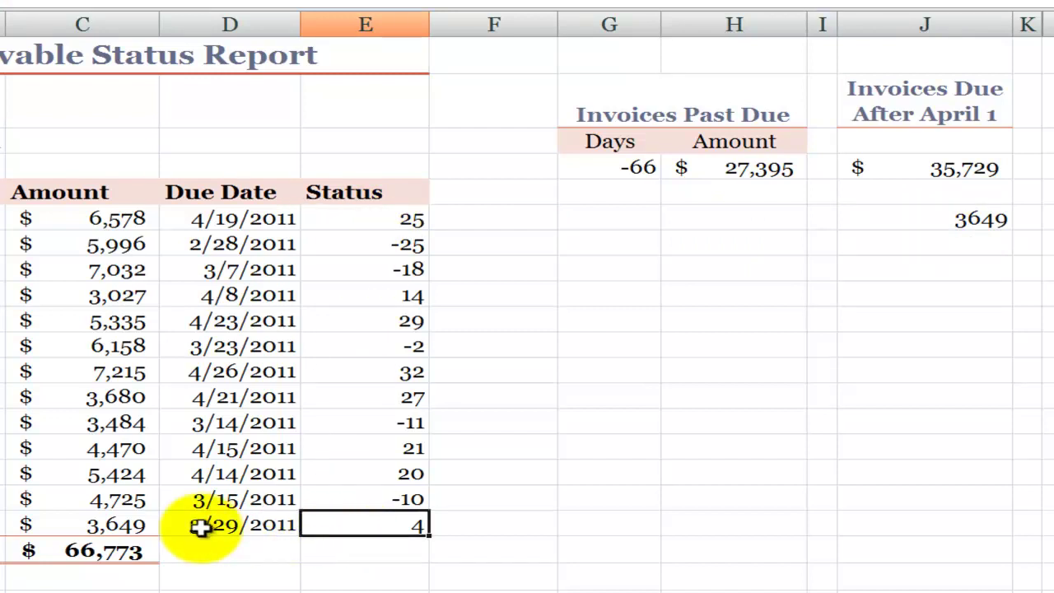
pyautogui.click(119, 526)
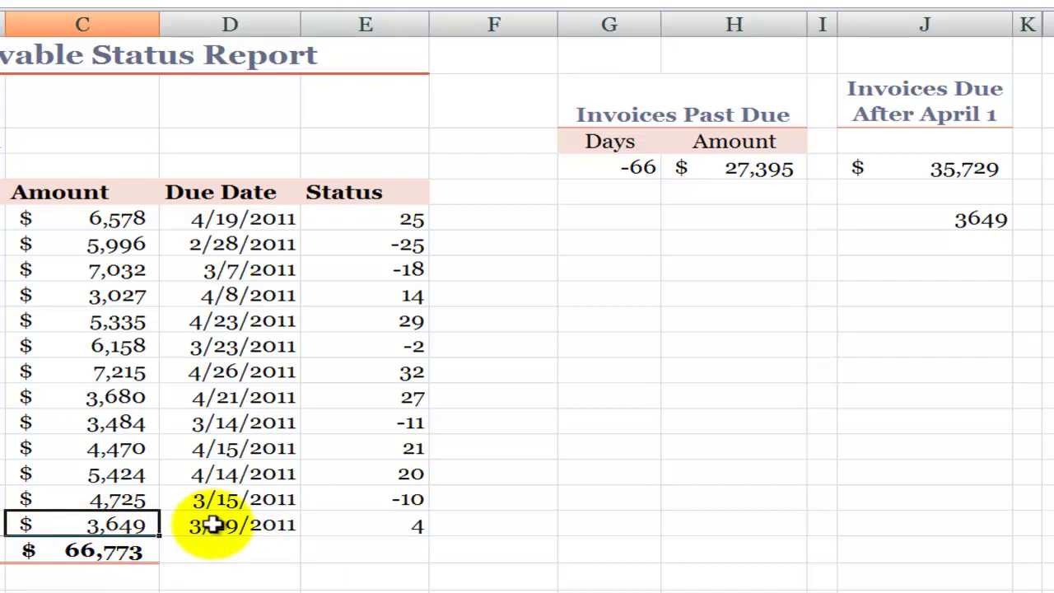
pyautogui.click(908, 25)
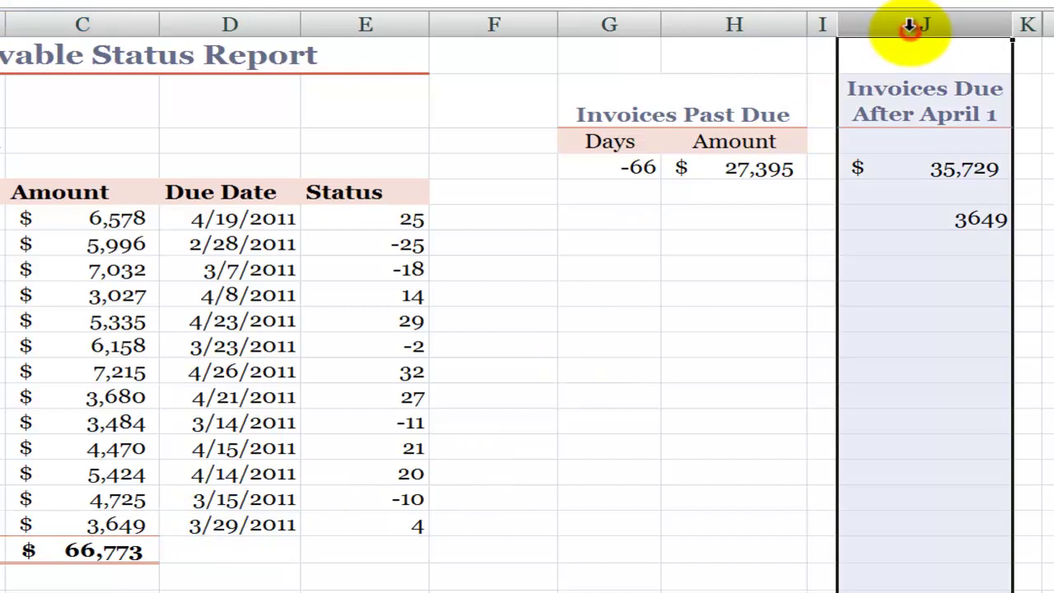
pyautogui.rightClick(910, 24)
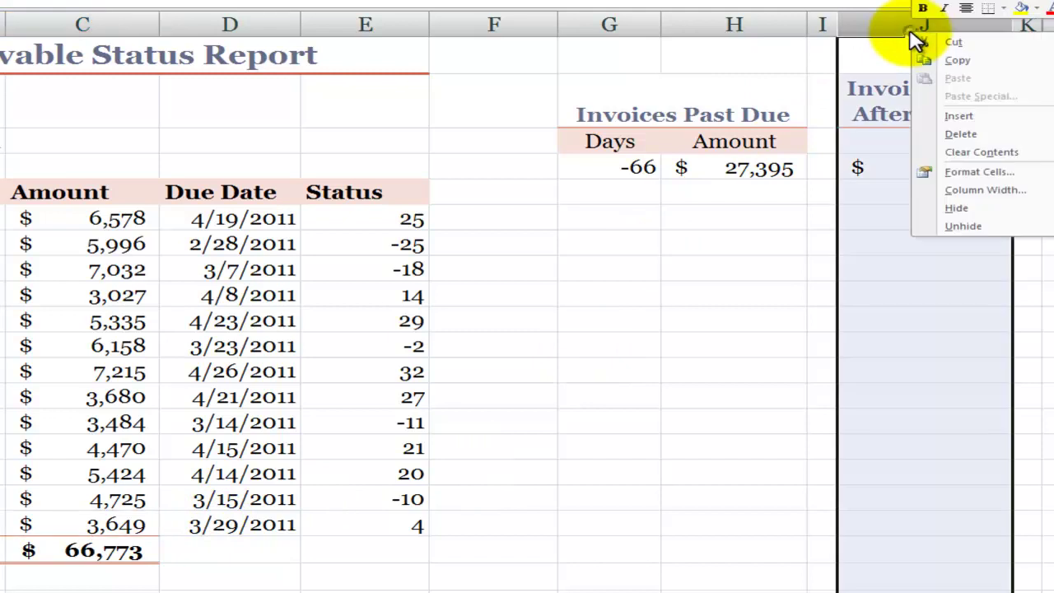
pyautogui.click(961, 208)
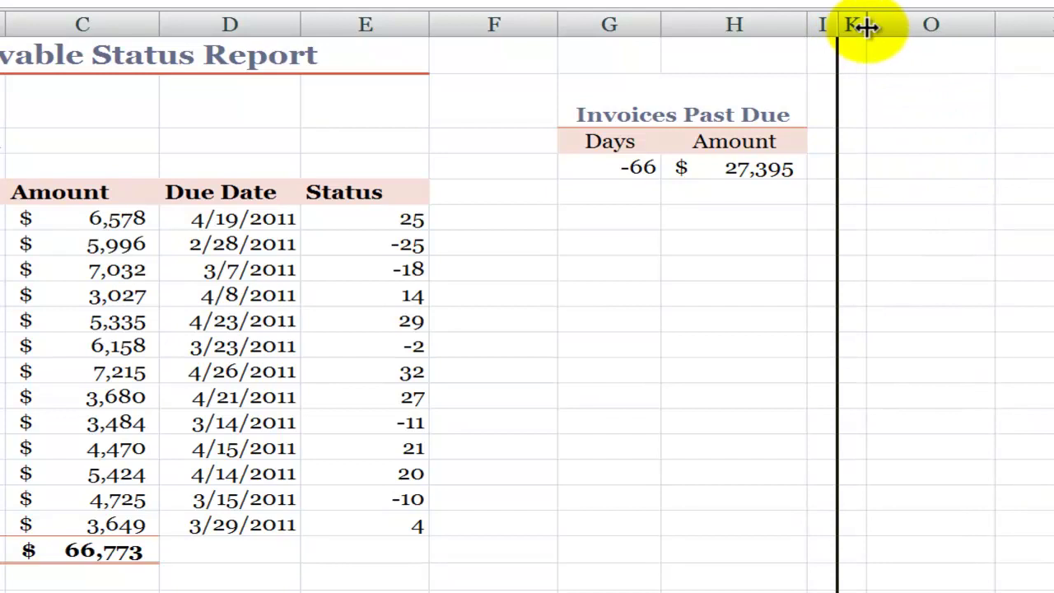
pyautogui.moveTo(857, 25); pyautogui.dragTo(897, 20)
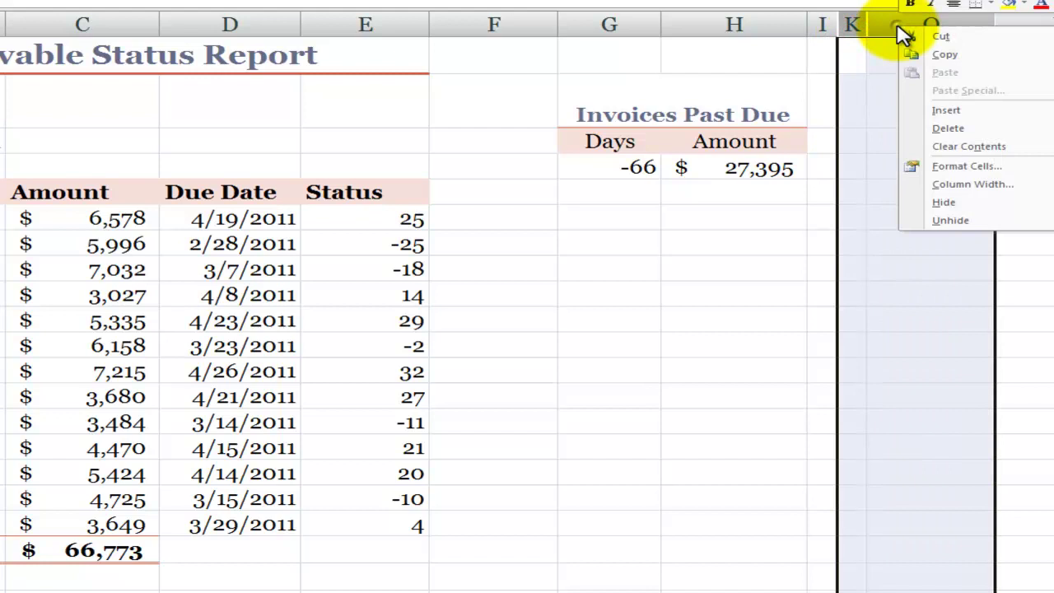
# Unhide the Past Due by Branch columns and inspect Alpha Beta's past-due days formula (-43).
pyautogui.click(972, 220)
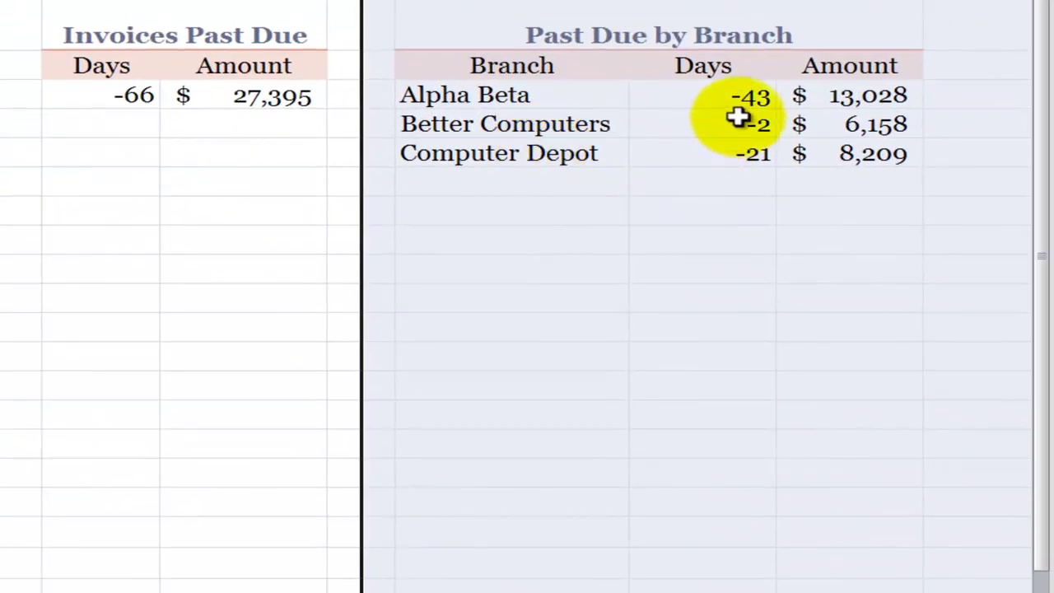
pyautogui.click(733, 96)
pyautogui.doubleClick(724, 96)
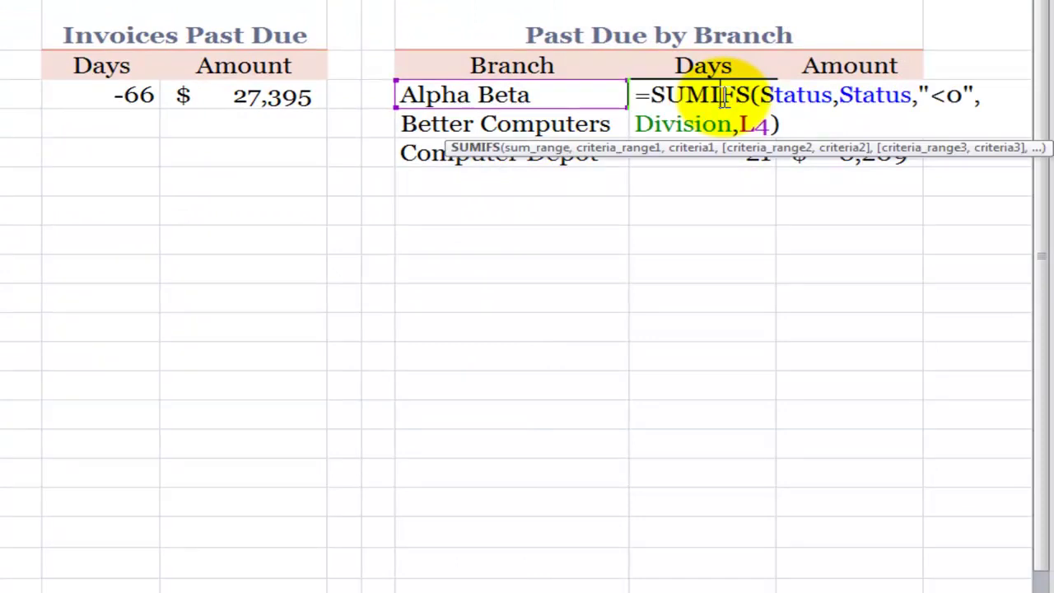
pyautogui.press('Escape')
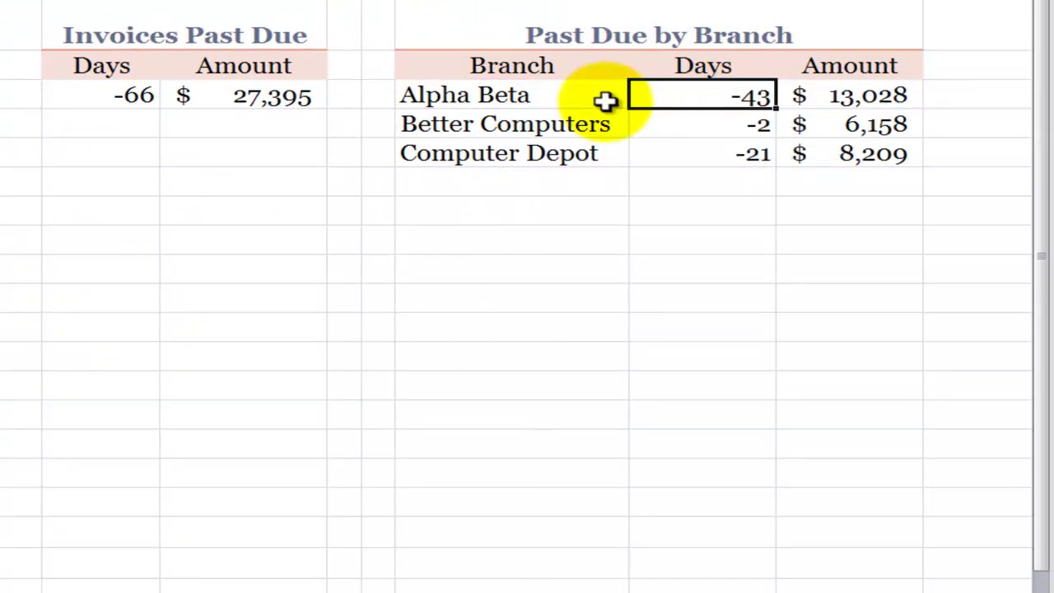
pyautogui.click(547, 99)
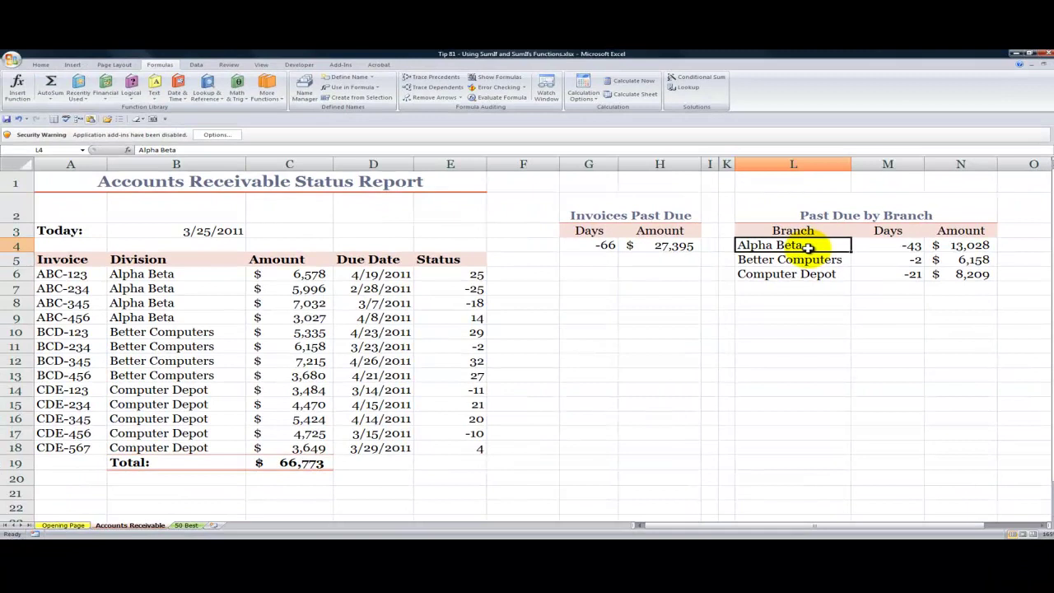
pyautogui.click(881, 246)
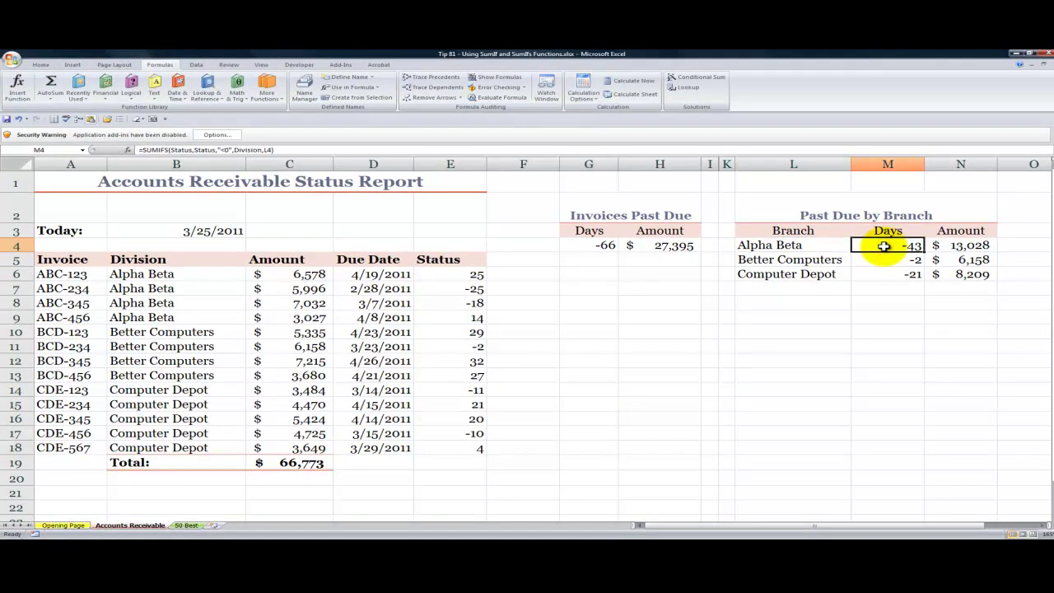
pyautogui.click(949, 246)
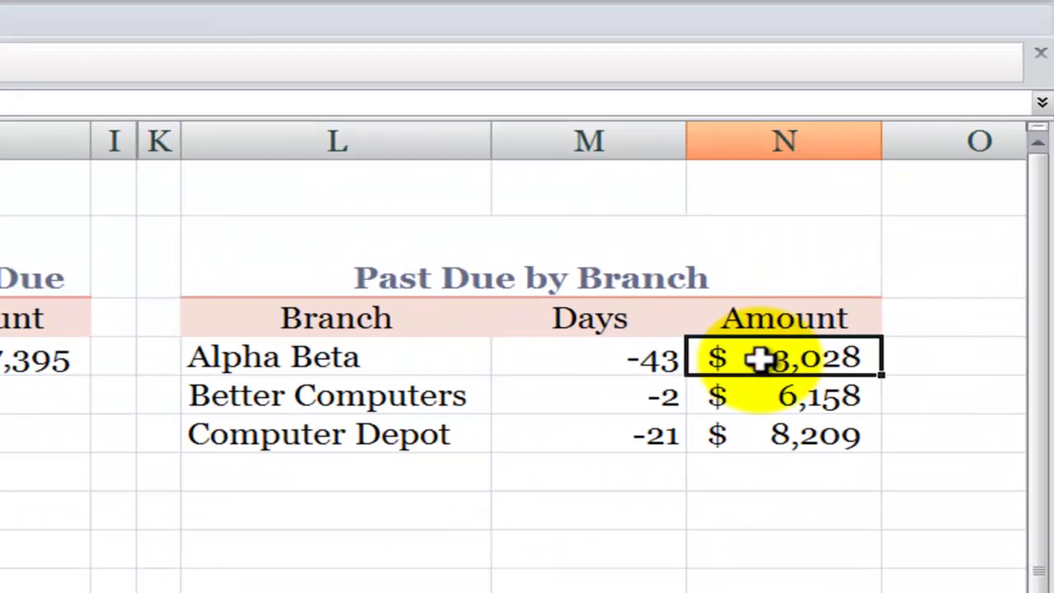
# Review Alpha Beta's amount SUMIFS arguments: Amount, Status, "<0", Division.
pyautogui.doubleClick(951, 246)
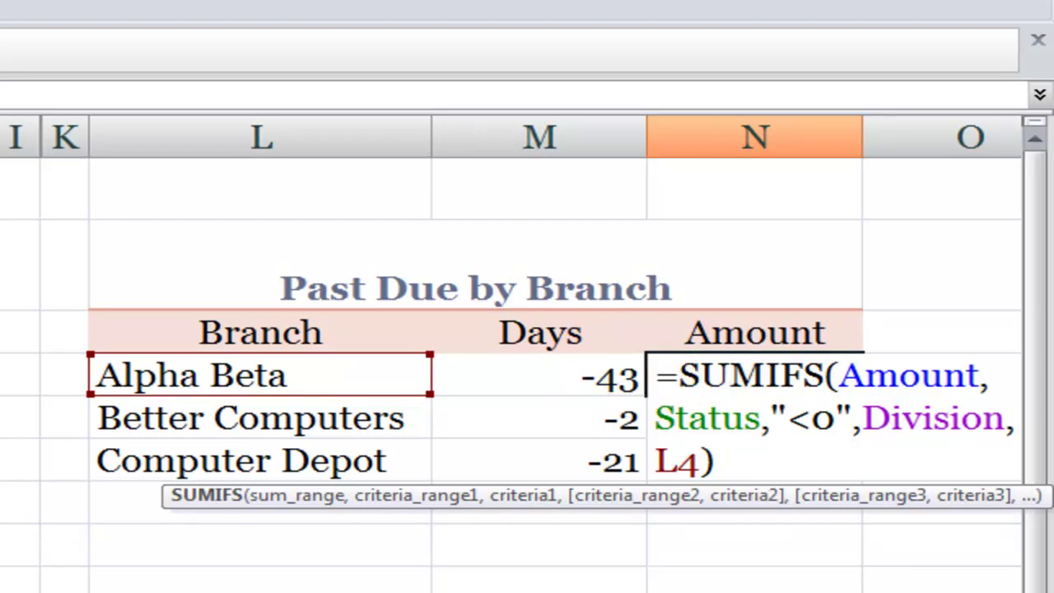
pyautogui.click(730, 375)
pyautogui.hotkey('ctrl', 'a')
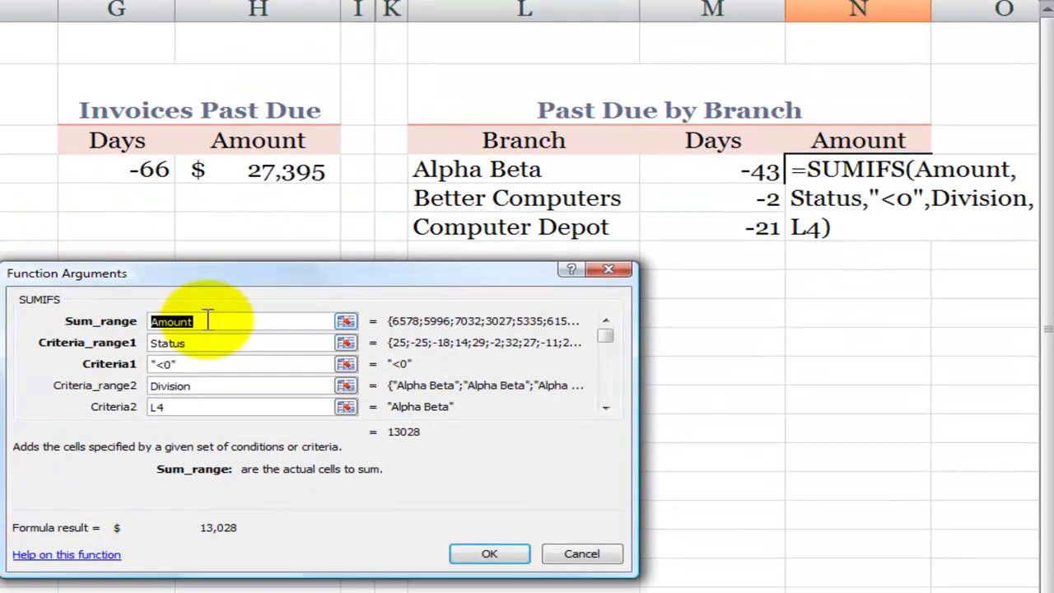
pyautogui.click(183, 331)
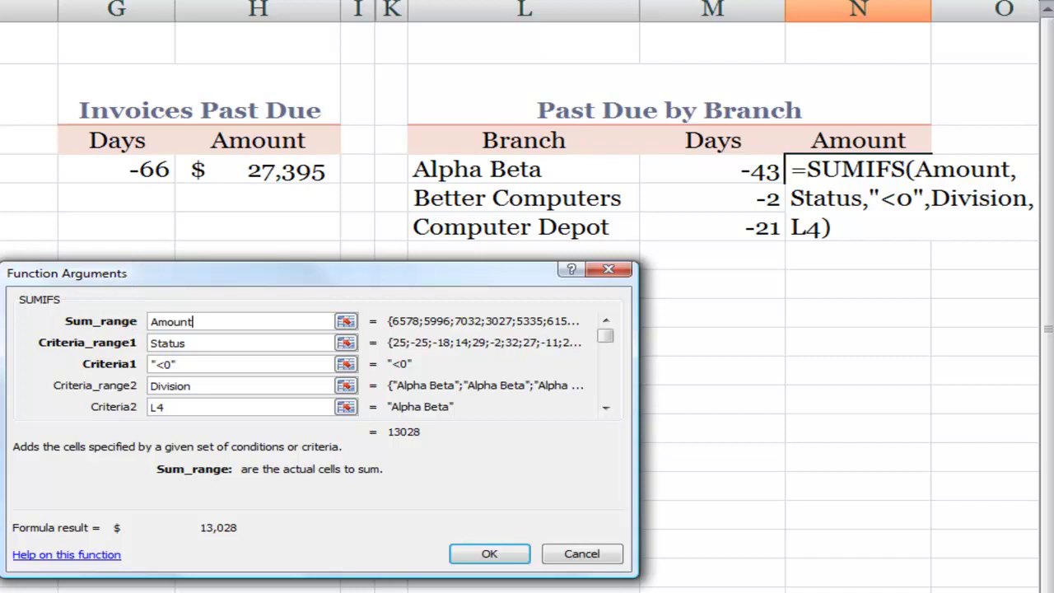
pyautogui.click(197, 345)
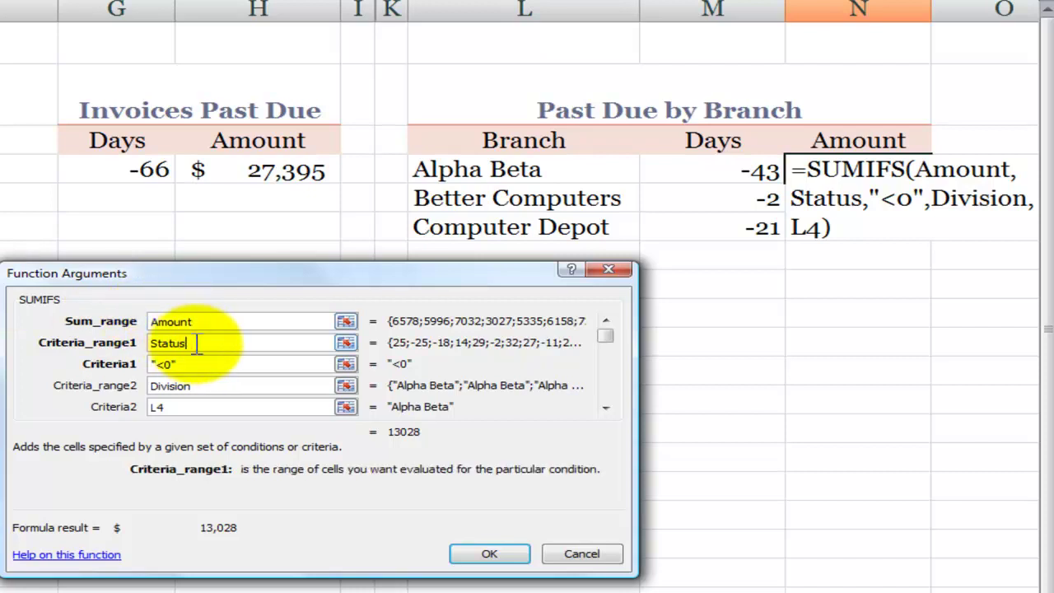
pyautogui.click(192, 364)
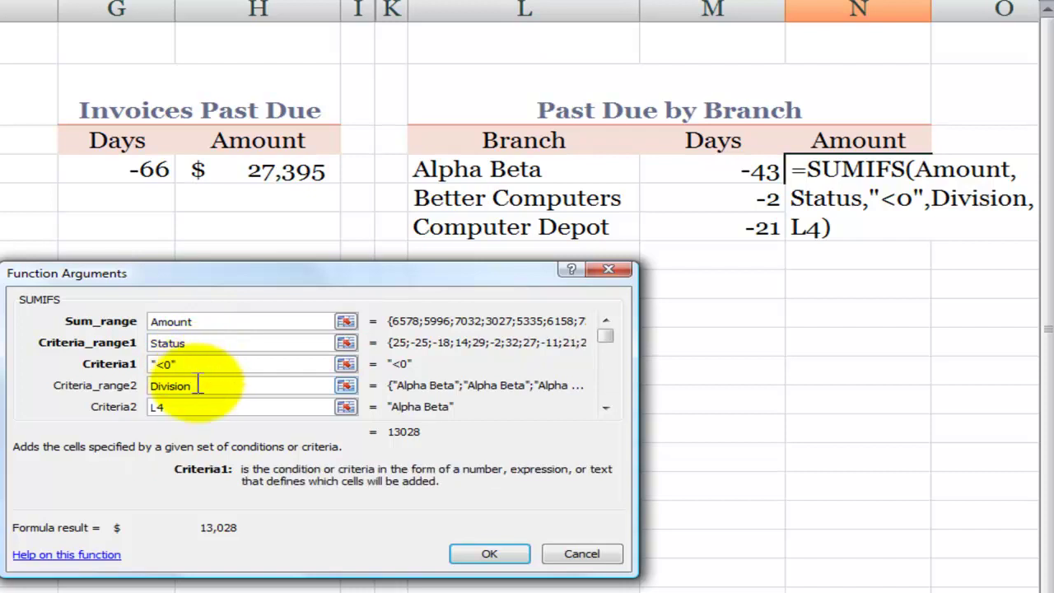
pyautogui.click(200, 386)
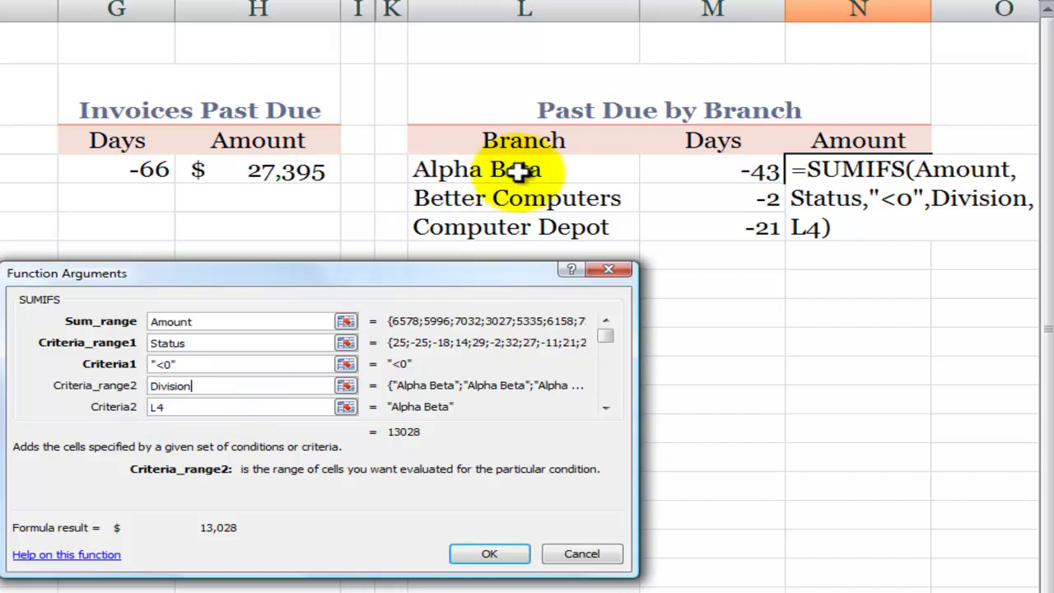
pyautogui.press('Return')
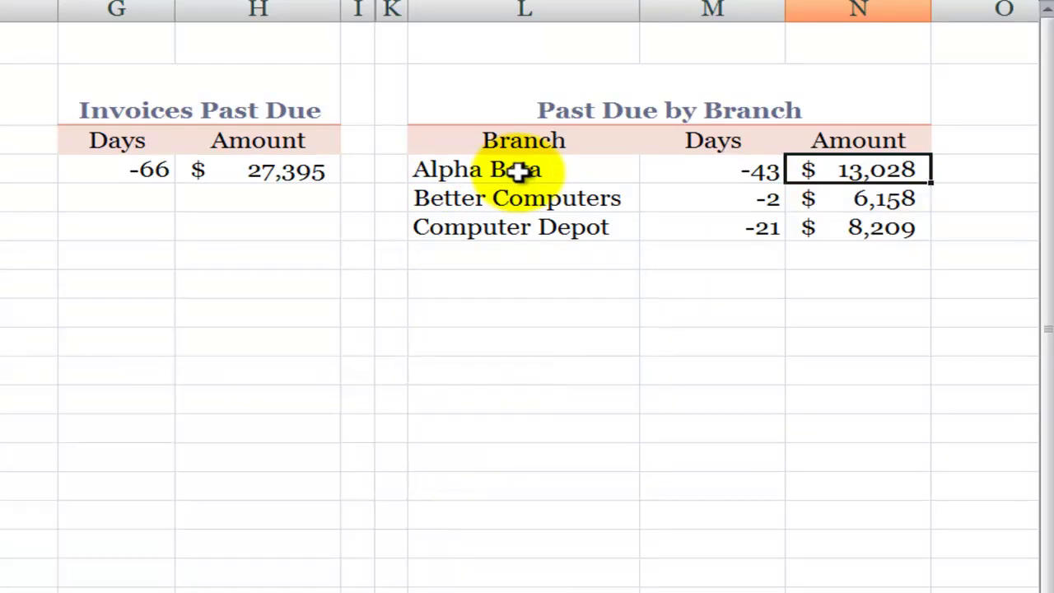
pyautogui.press('Delete')
pyautogui.press('Down')
pyautogui.press('Delete')
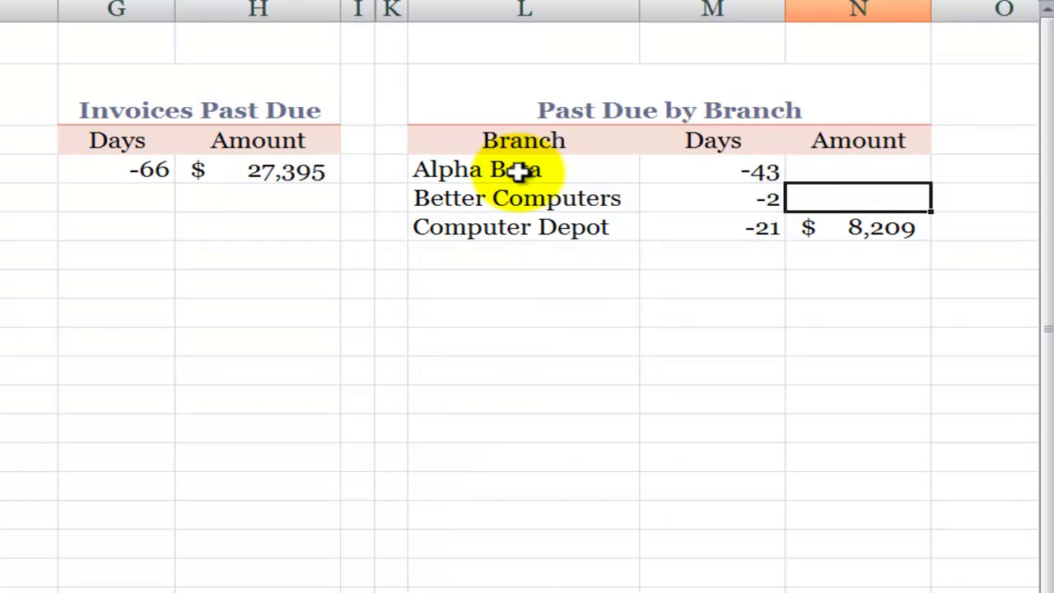
pyautogui.press('Down')
pyautogui.press('Delete')
pyautogui.press('Down')
pyautogui.press('Up')
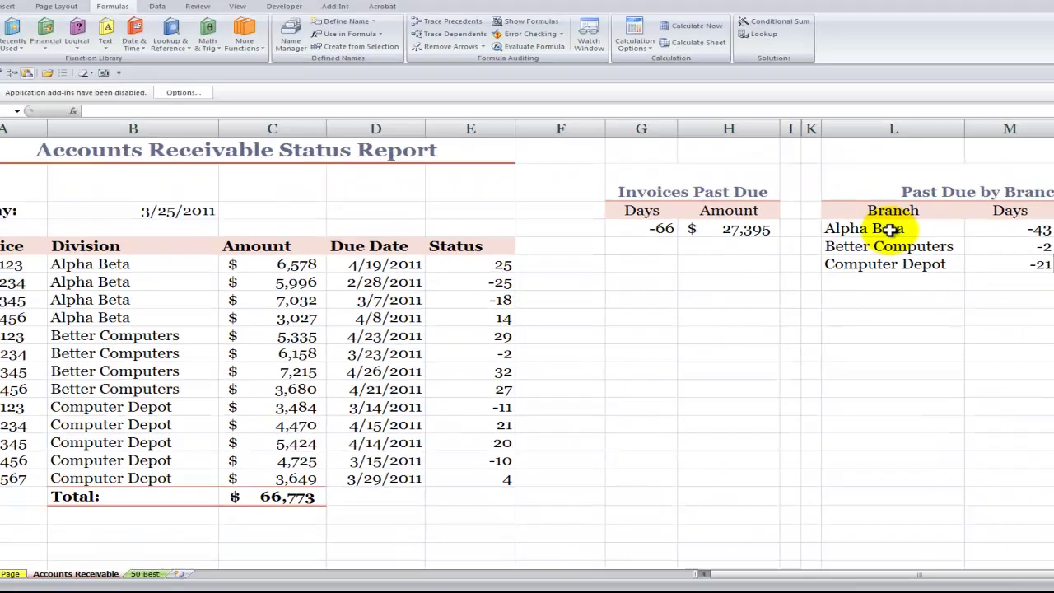
pyautogui.click(519, 170)
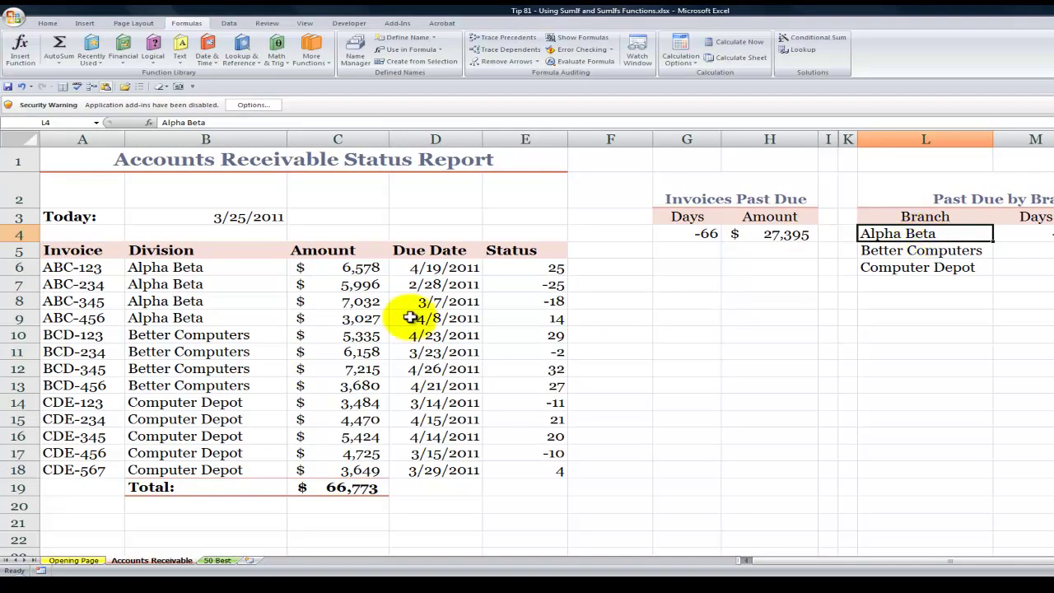
pyautogui.click(224, 269)
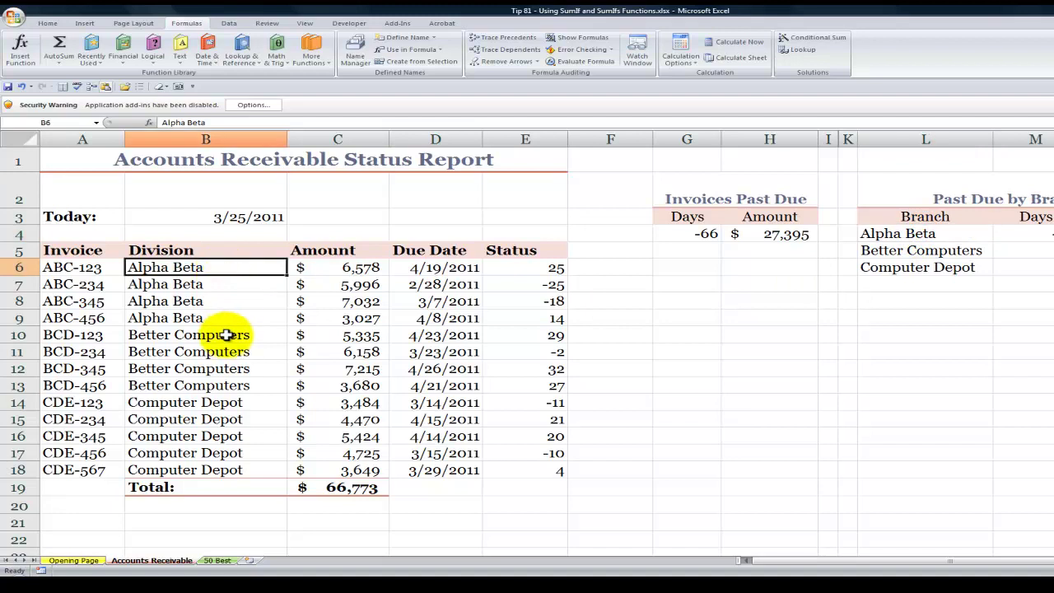
pyautogui.click(228, 334)
pyautogui.click(208, 403)
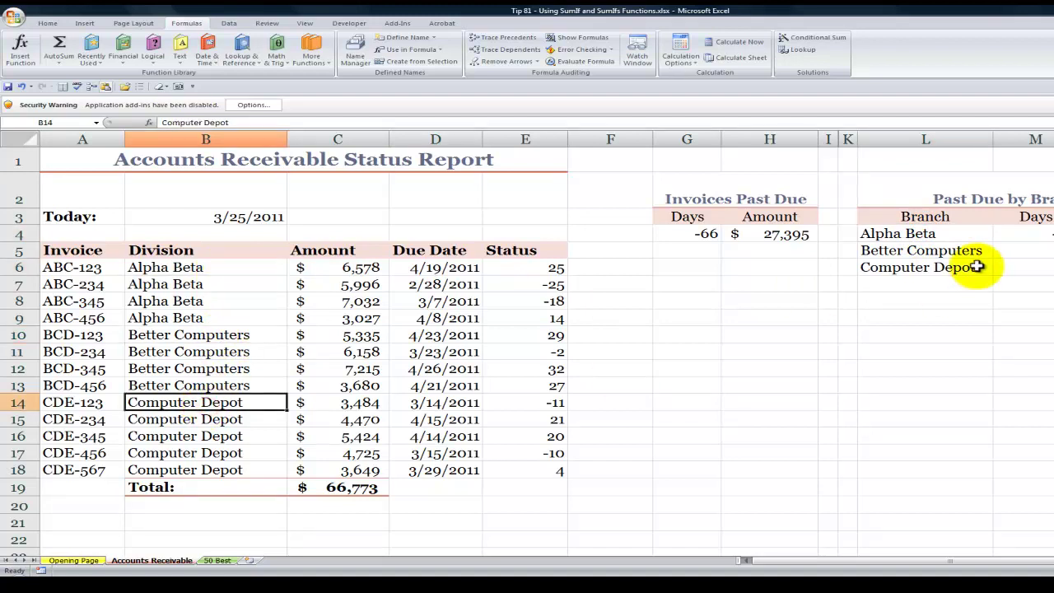
pyautogui.click(1053, 233)
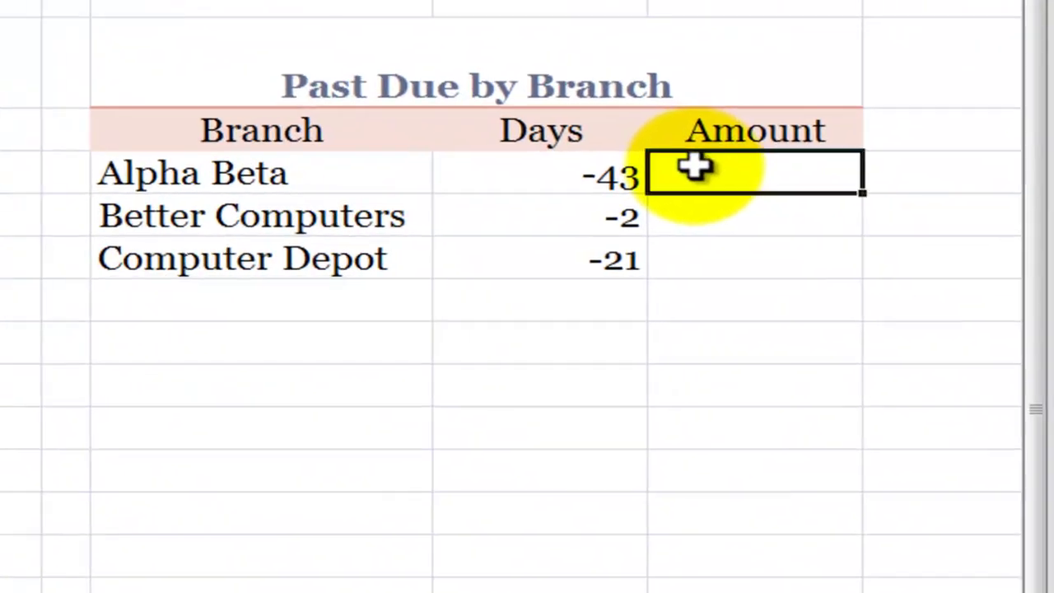
pyautogui.click(694, 167)
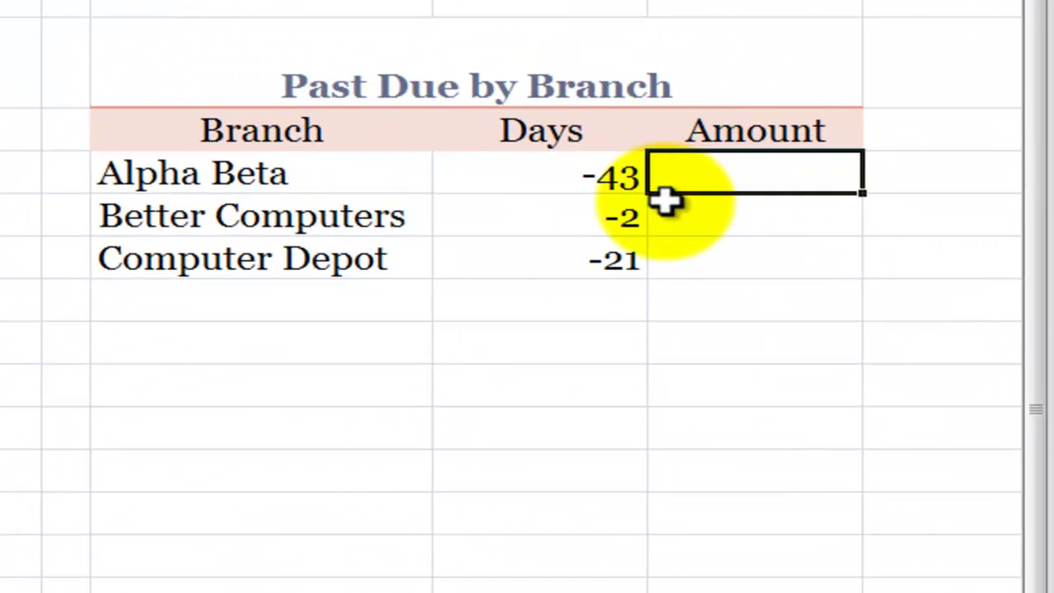
# Enter =SUMIFS in N4 with Amount as the sum range and Status as first criteria range.
pyautogui.write('=sumifs')
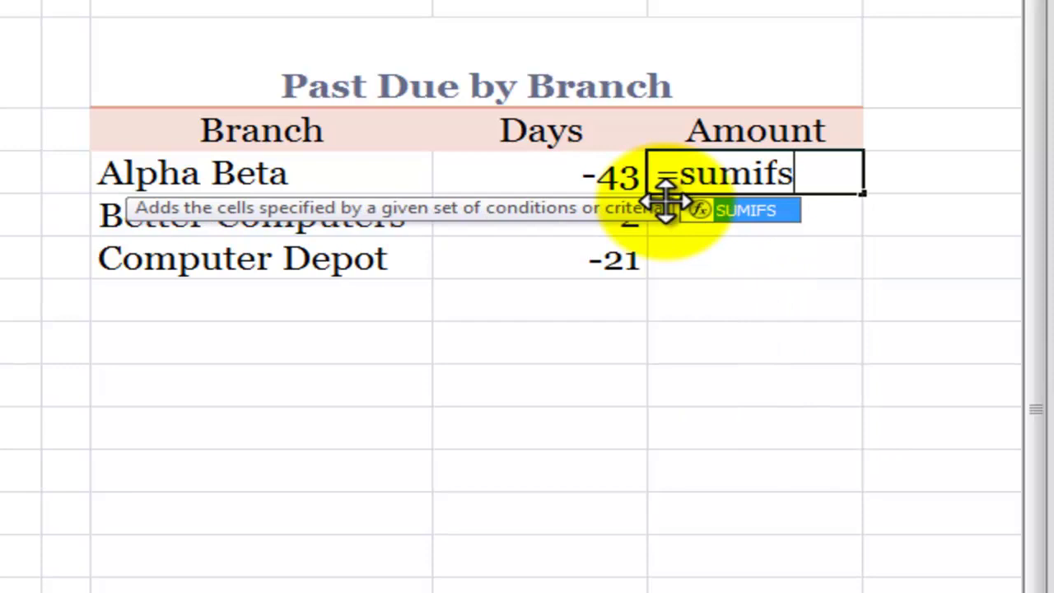
pyautogui.press('Tab')
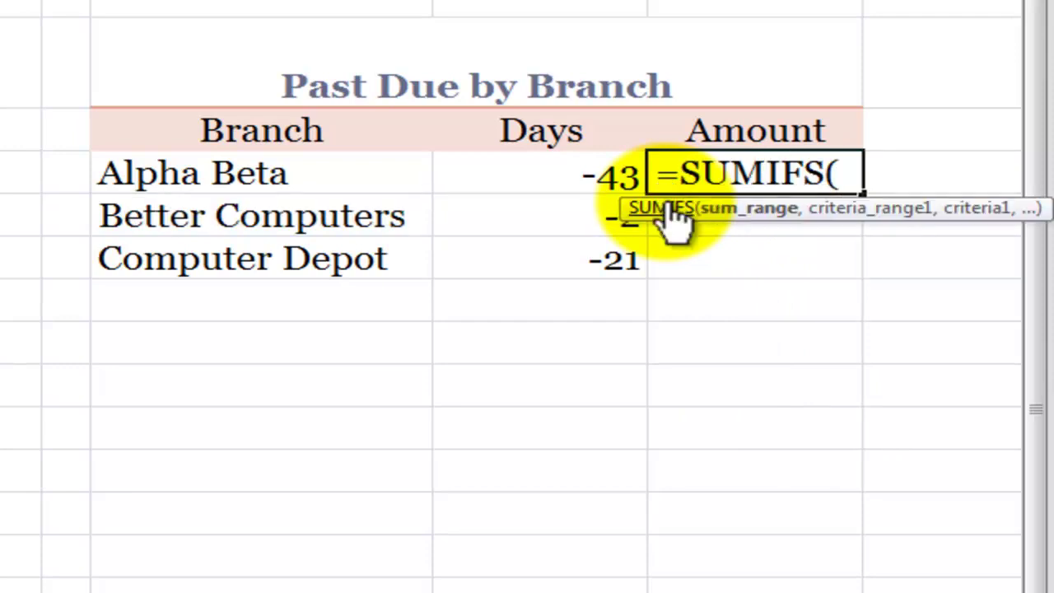
pyautogui.hotkey('ctrl', 'a')
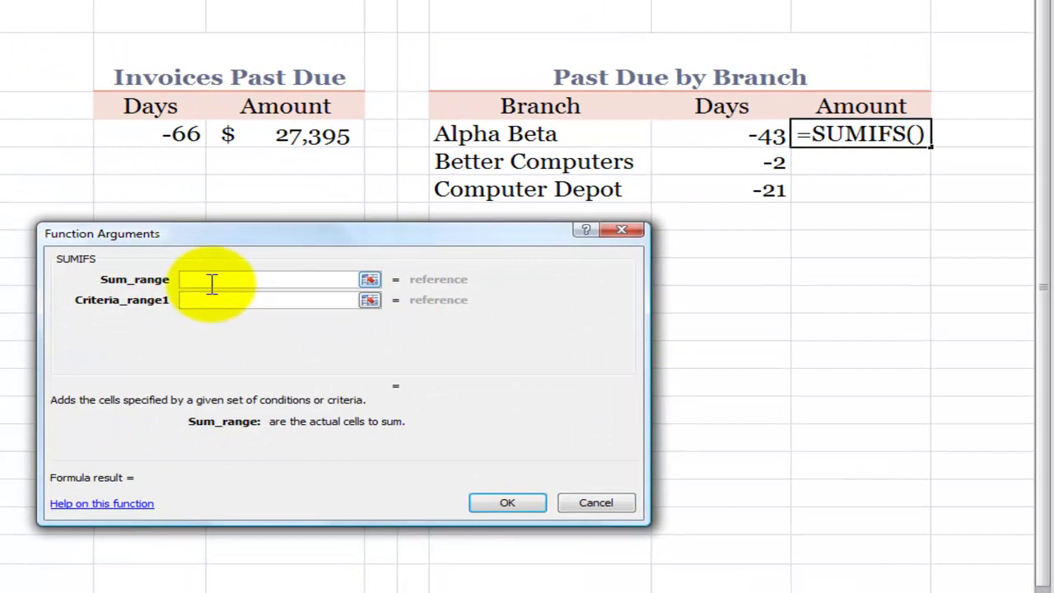
pyautogui.click(211, 282)
pyautogui.press('F3')
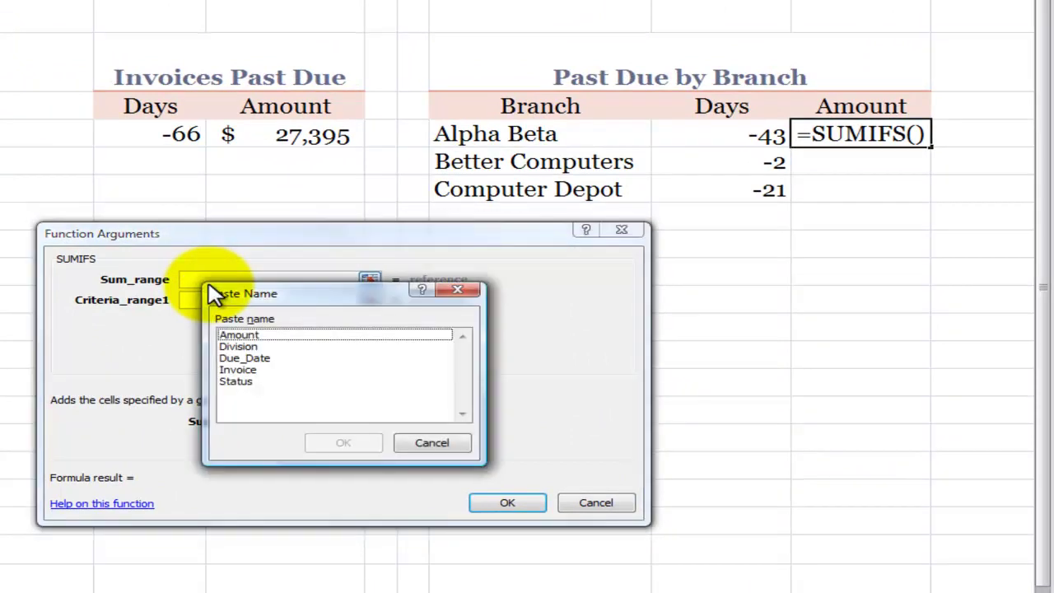
pyautogui.click(247, 335)
pyautogui.click(345, 444)
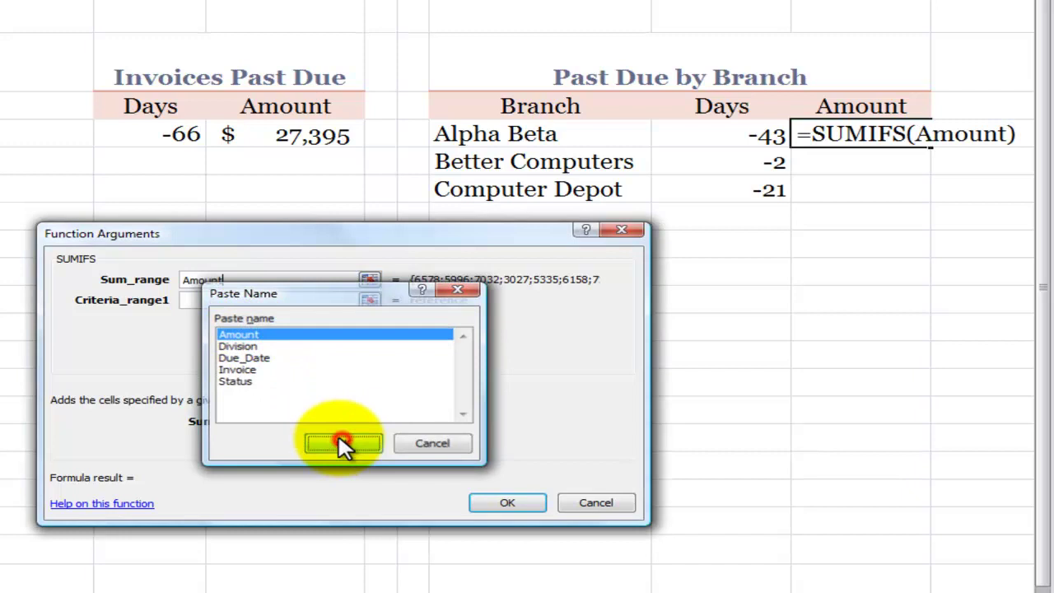
pyautogui.click(212, 301)
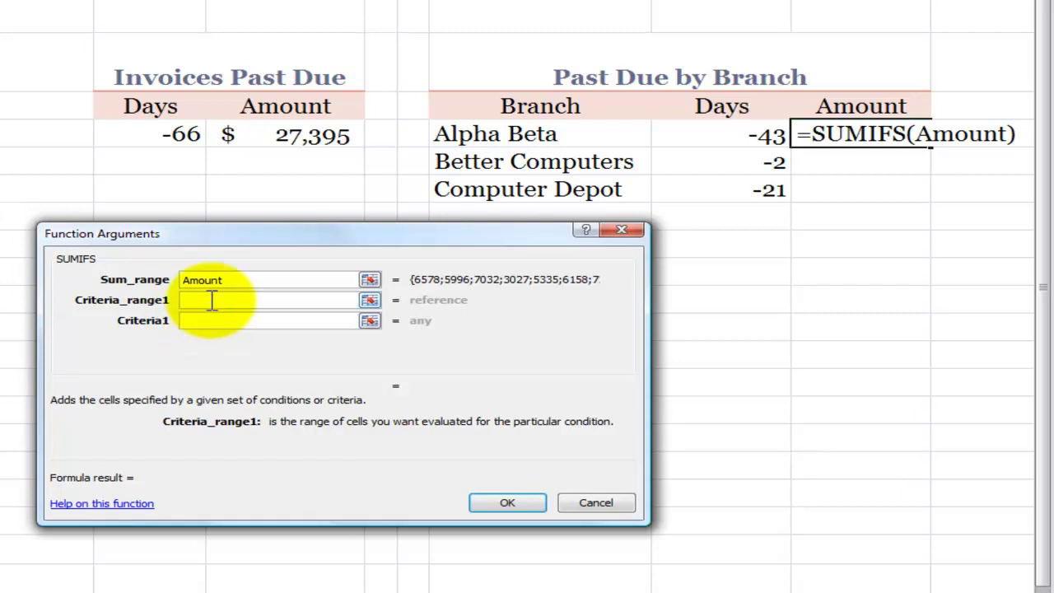
pyautogui.write('status')
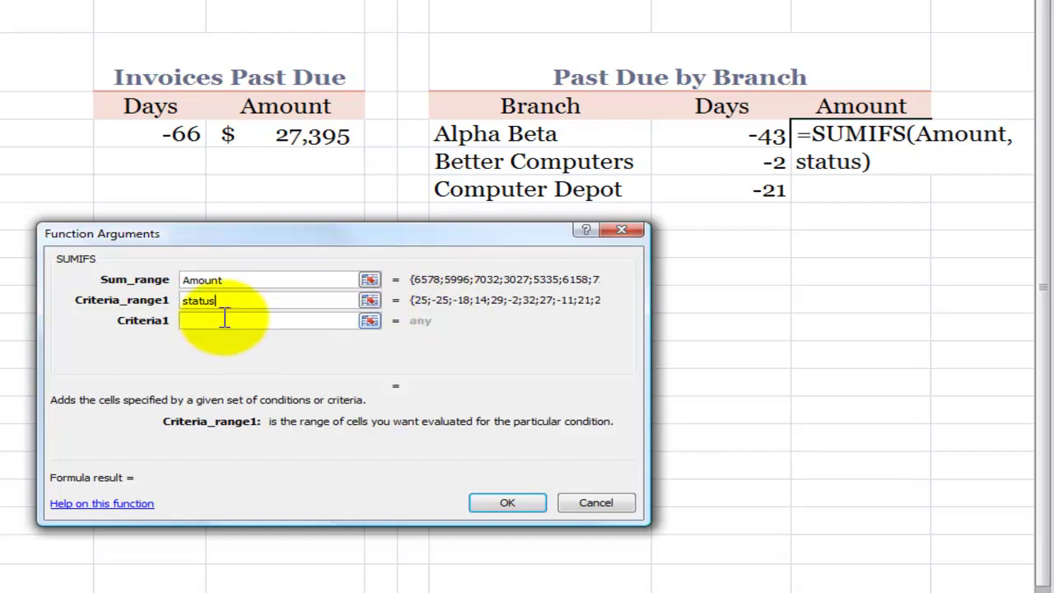
# Add criterion "<0", Division as second range and L4 as its criterion, giving $13,028.
pyautogui.click(212, 320)
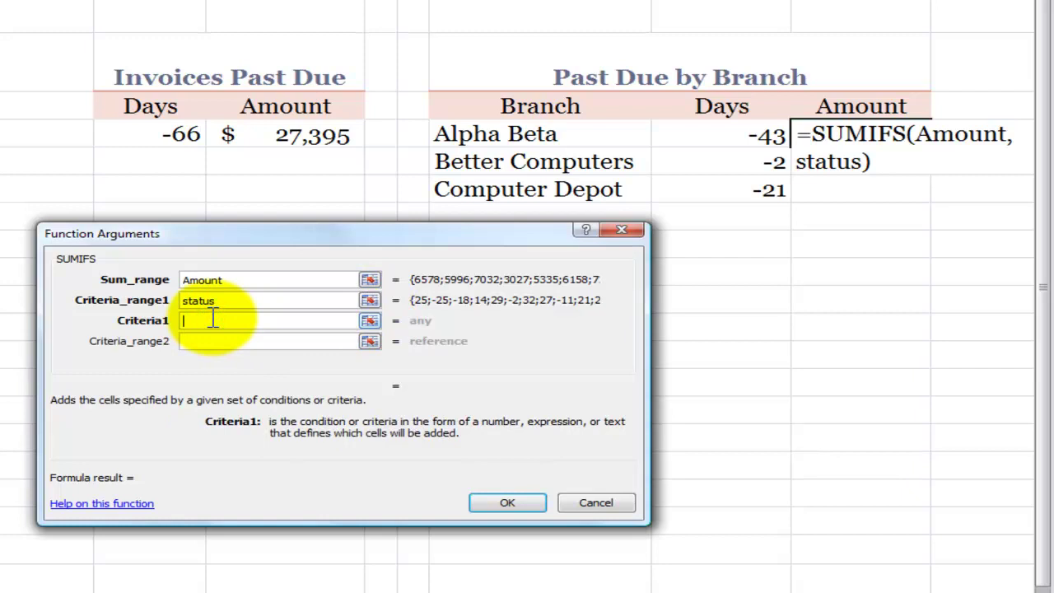
pyautogui.write('<0')
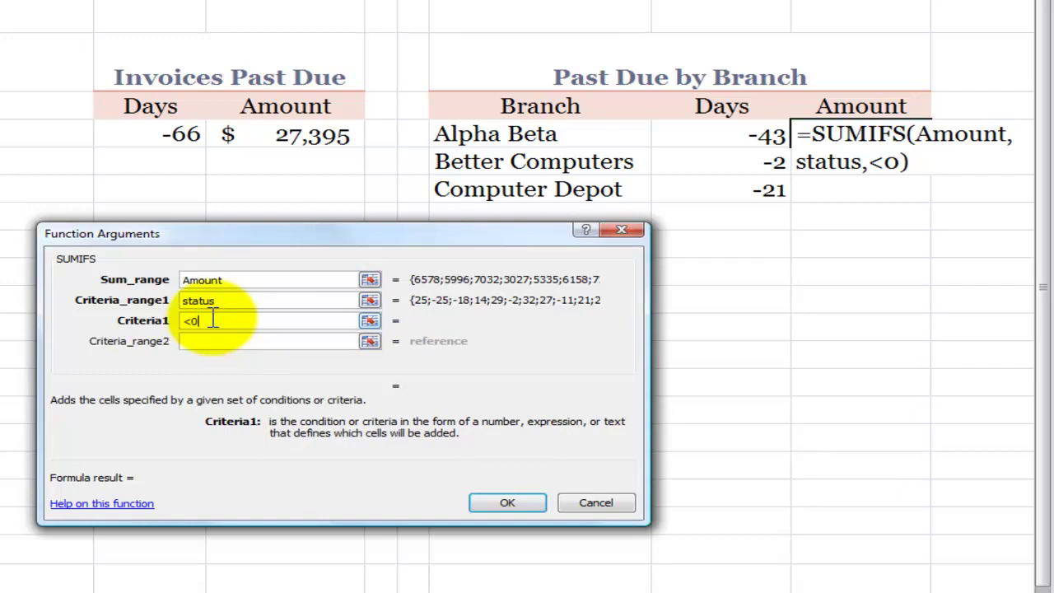
pyautogui.press('Tab')
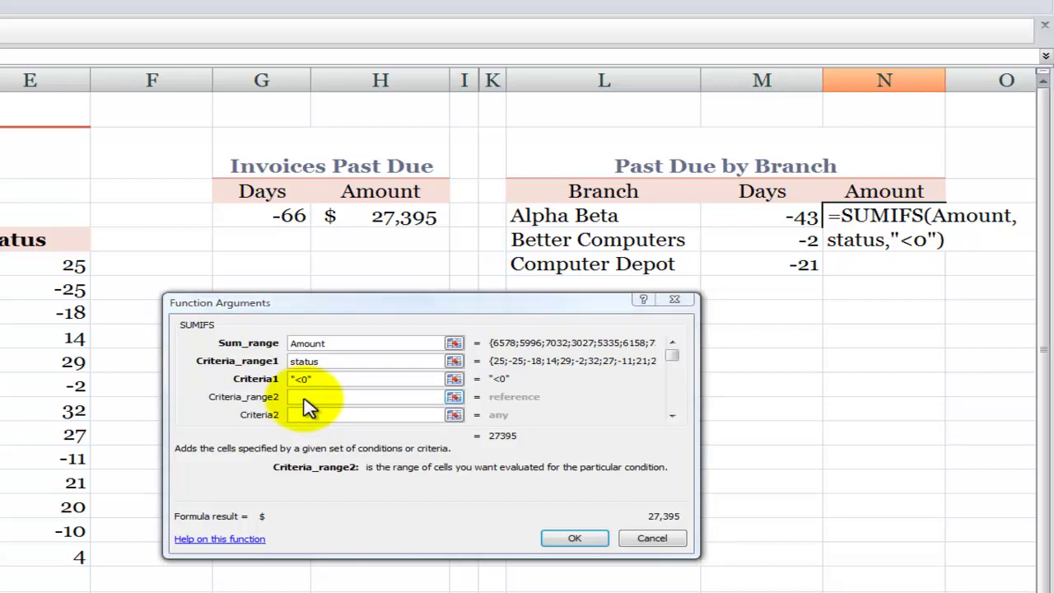
pyautogui.press('F3')
pyautogui.click(340, 401)
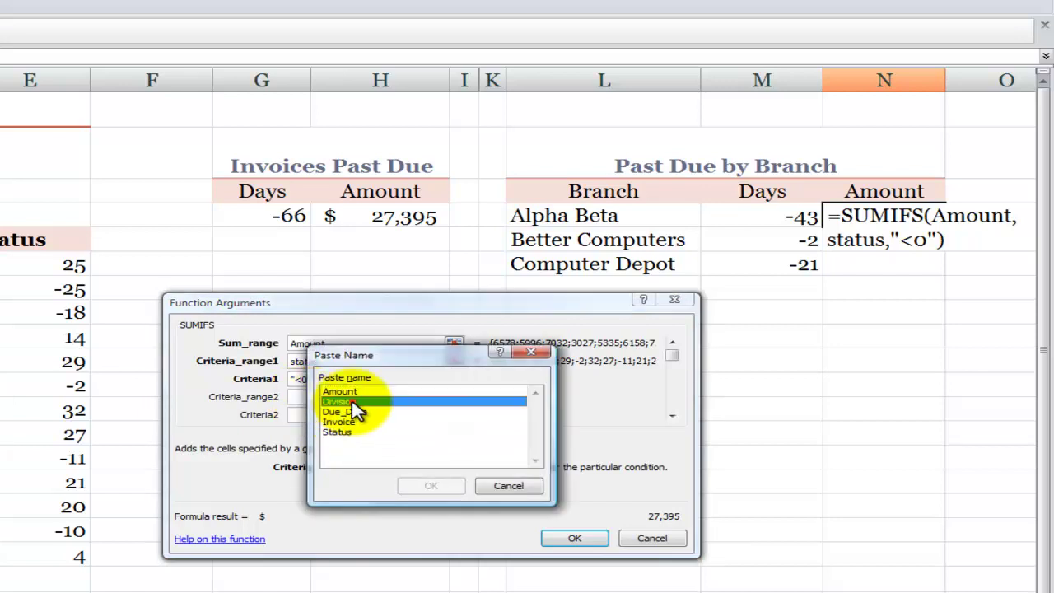
pyautogui.click(424, 485)
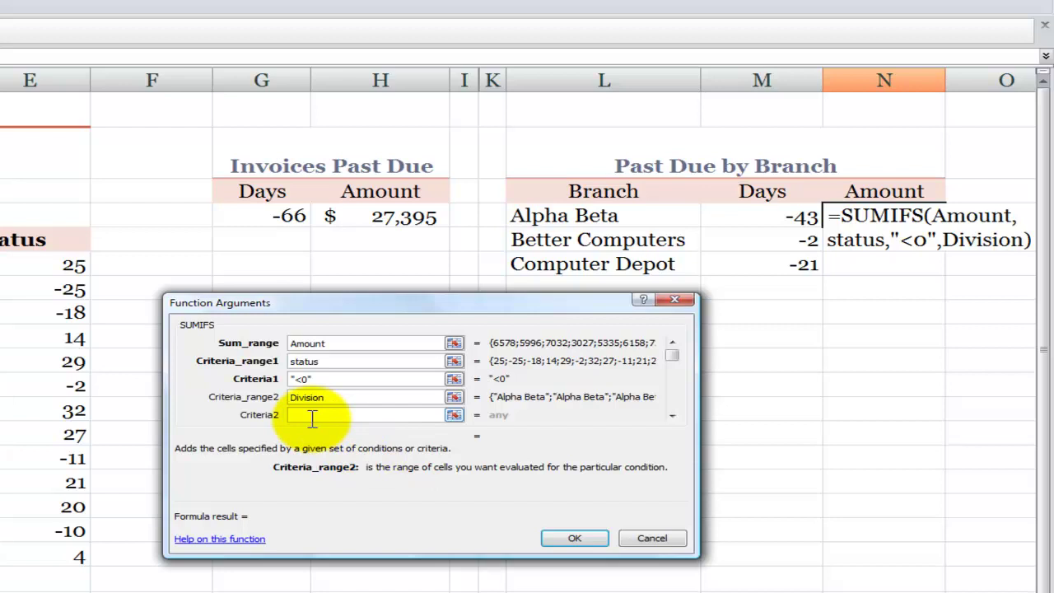
pyautogui.click(312, 416)
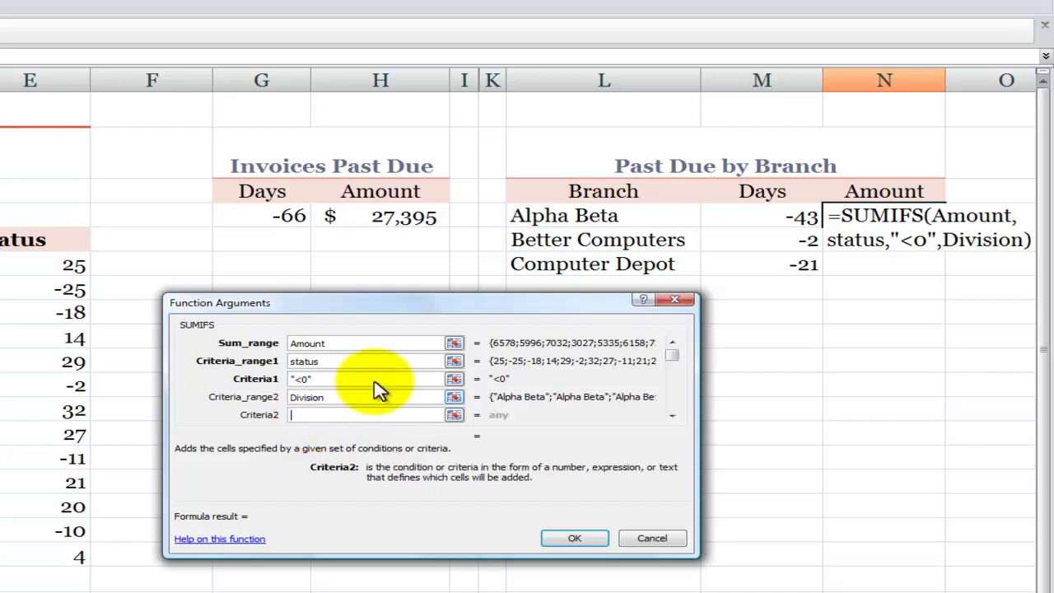
pyautogui.click(591, 216)
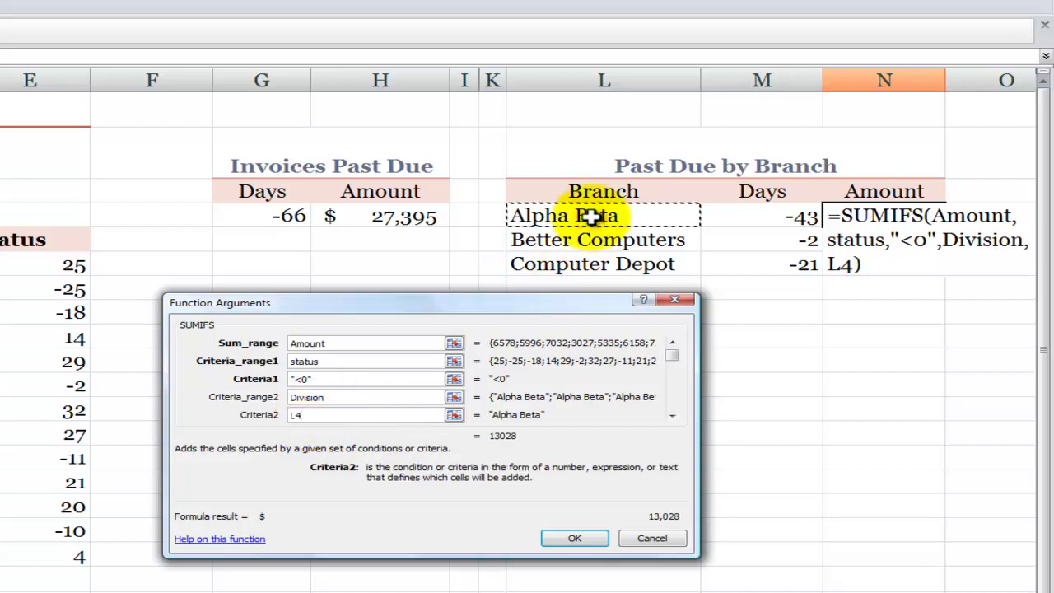
pyautogui.click(575, 538)
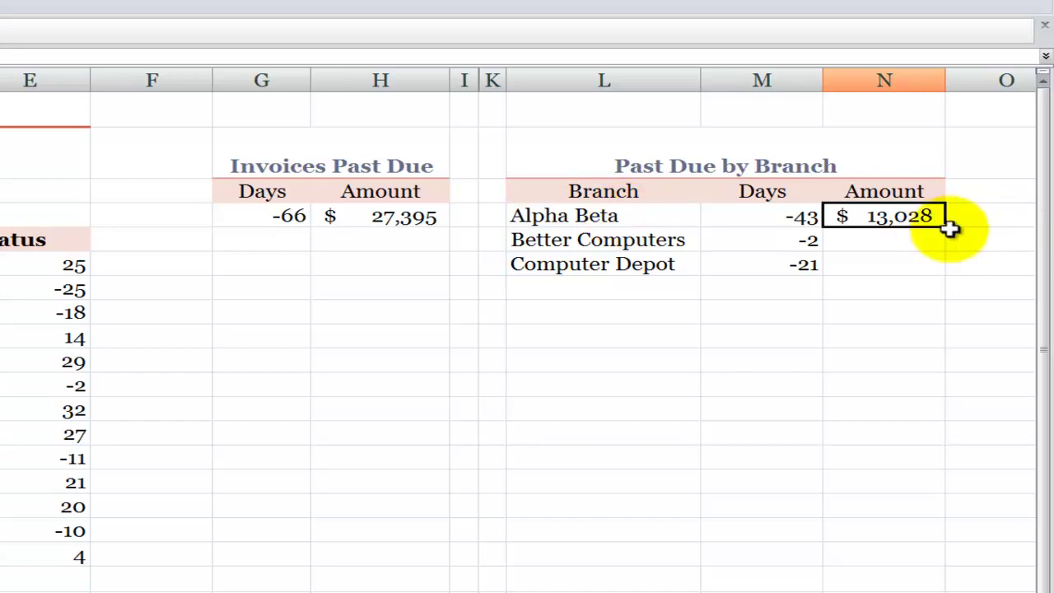
# Copy N4's SUMIFS down to N6 ($6,158, $8,209) and total N4:N6 as $27,395 in N7.
pyautogui.moveTo(946, 227); pyautogui.dragTo(941, 274)
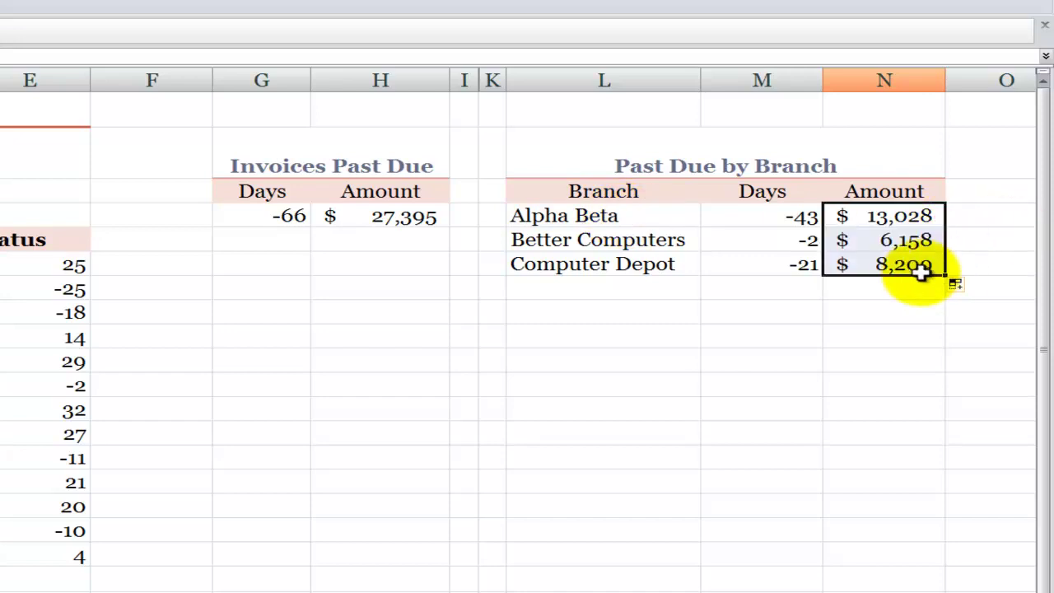
pyautogui.click(906, 271)
pyautogui.click(879, 289)
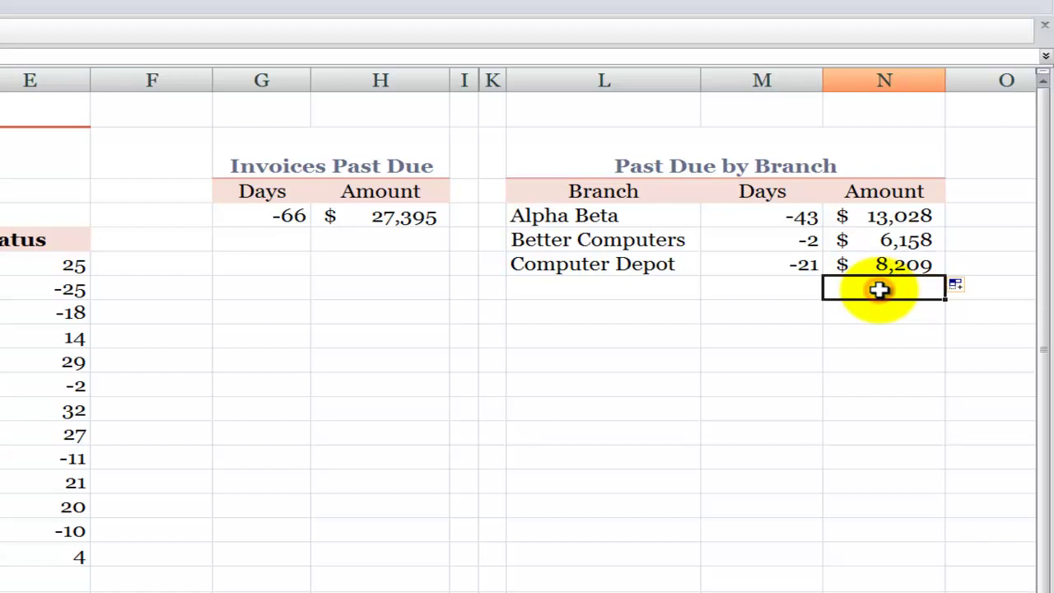
pyautogui.write('=su')
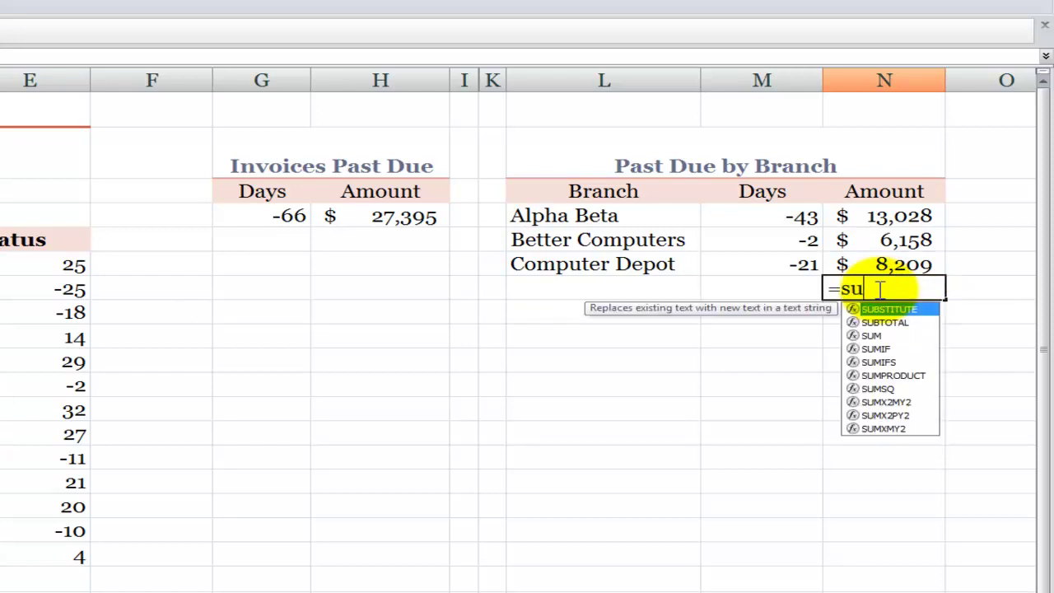
pyautogui.write('m(')
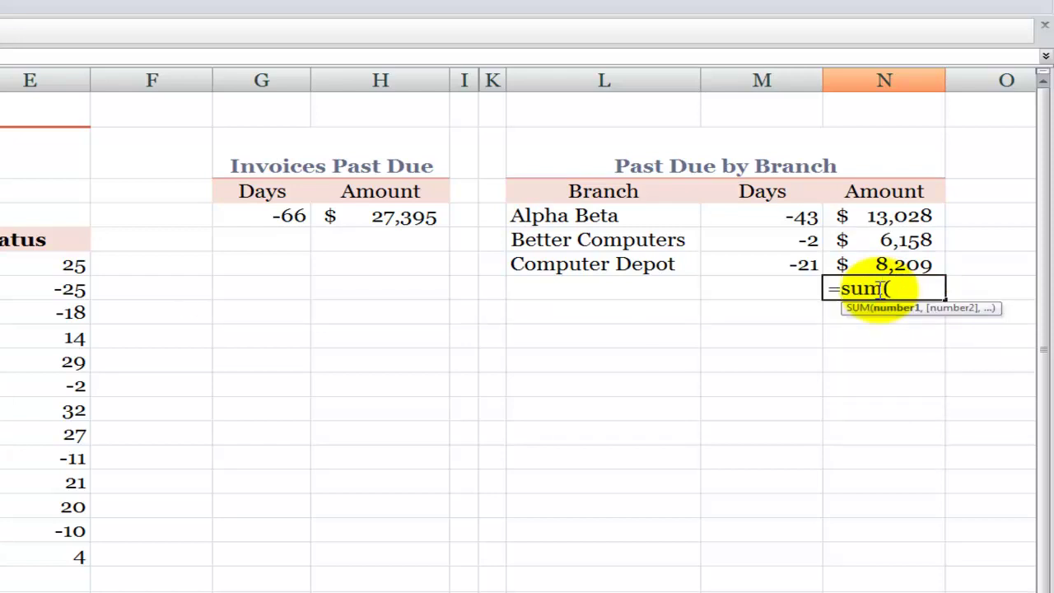
pyautogui.moveTo(901, 216); pyautogui.dragTo(898, 260)
pyautogui.write(')')
pyautogui.press('Return')
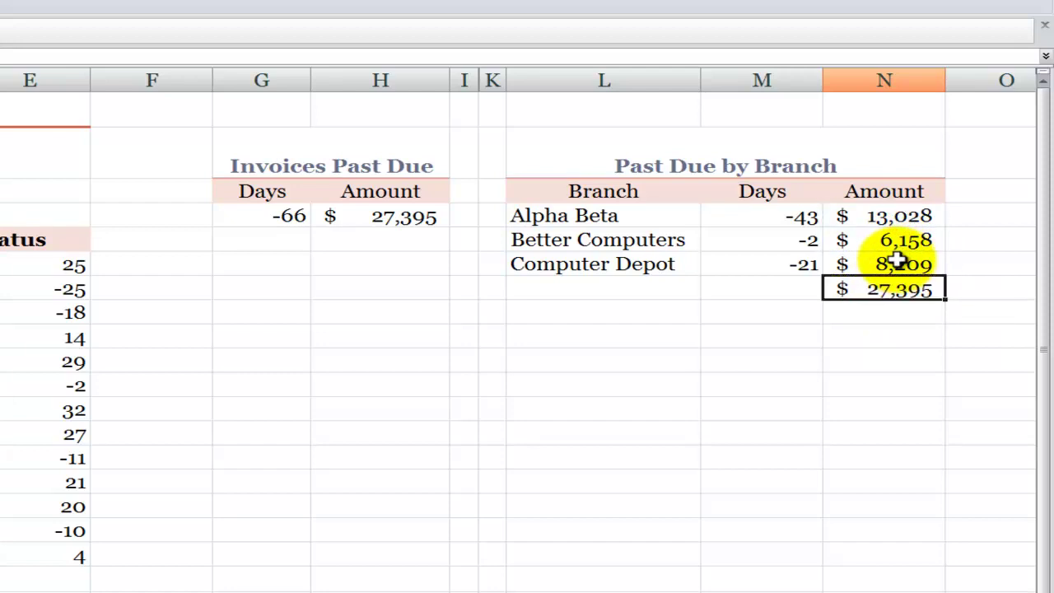
pyautogui.click(899, 215)
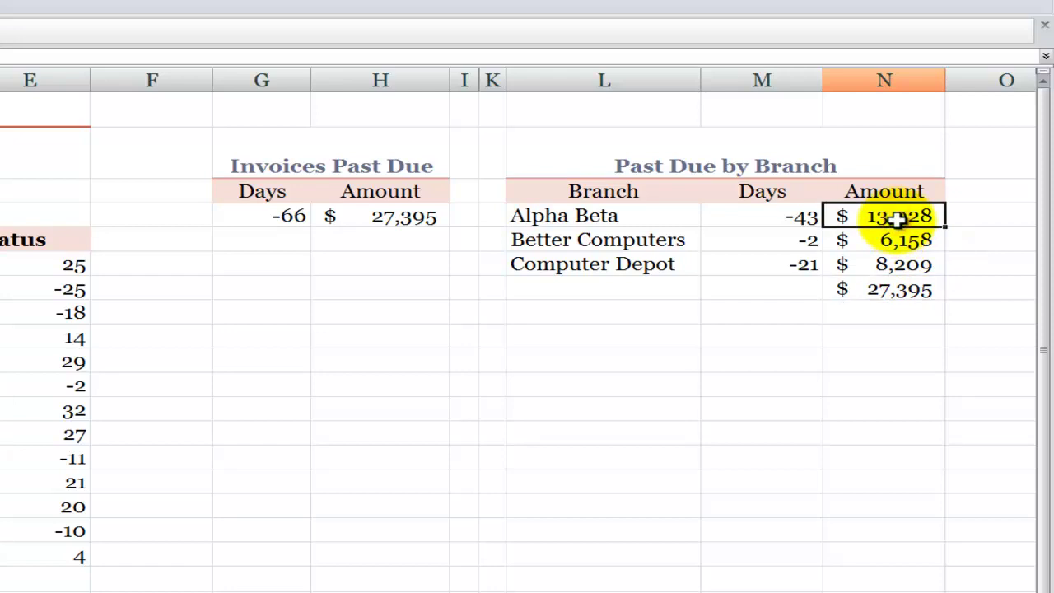
pyautogui.doubleClick(897, 217)
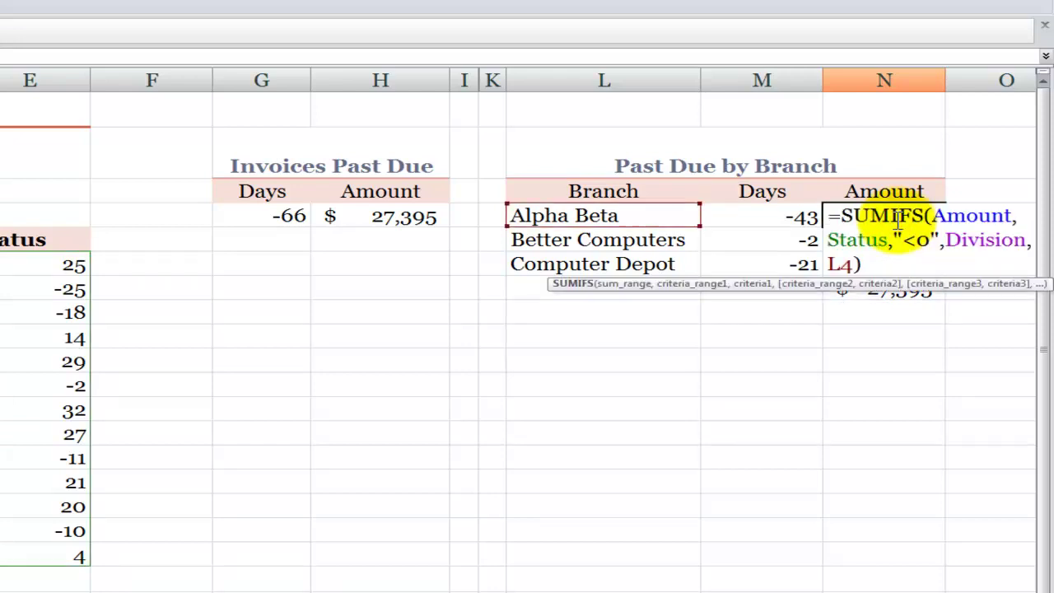
# Exit editing N4, leaving its SUMIFS formula unchanged.
pyautogui.press('Escape')
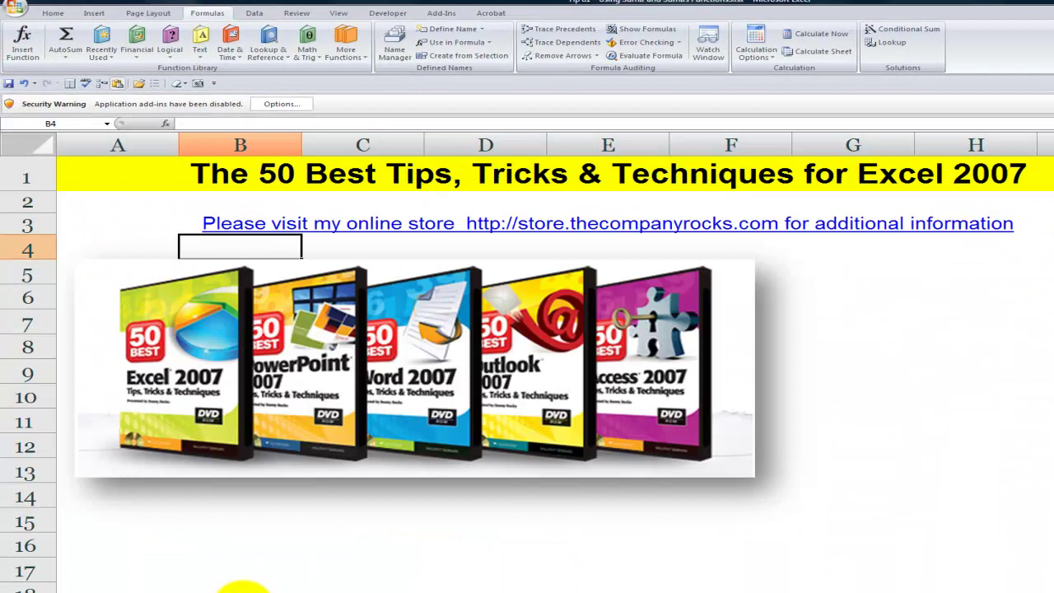